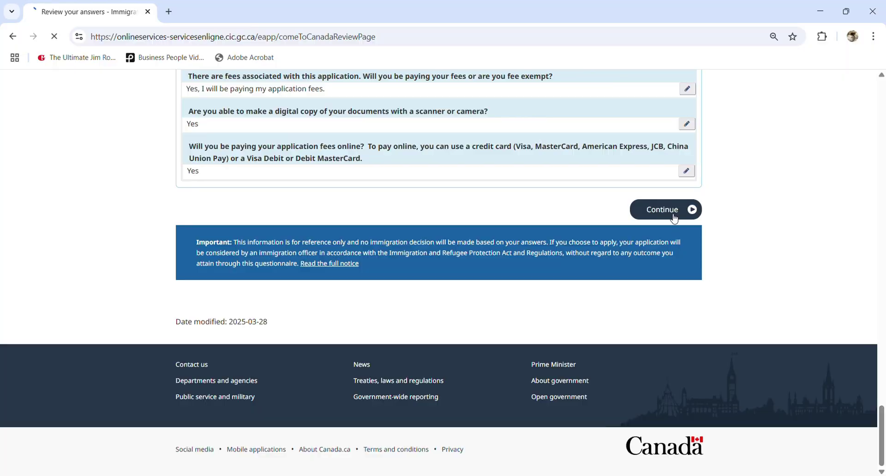
# Continue past the review pages to the document checklist, which shows required uploads not provided
pyautogui.scroll(-10, 709, 272)
pyautogui.scroll(-10, 727, 277)
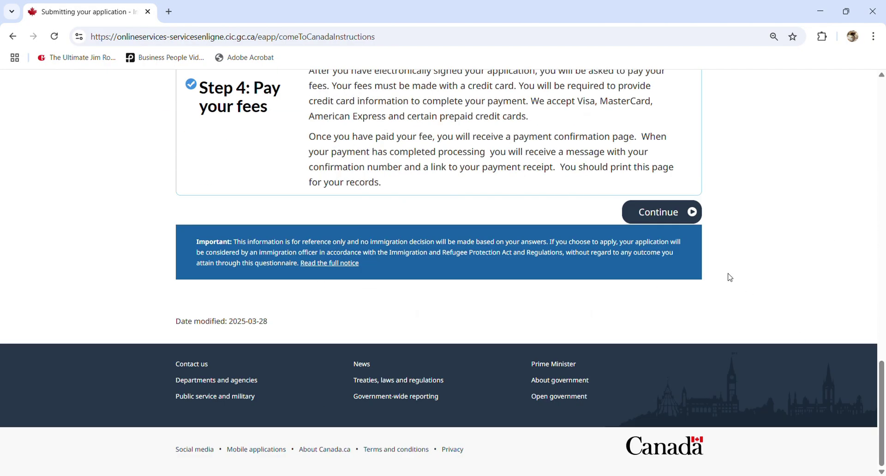
pyautogui.click(677, 213)
pyautogui.moveTo(883, 157); pyautogui.dragTo(880, 264)
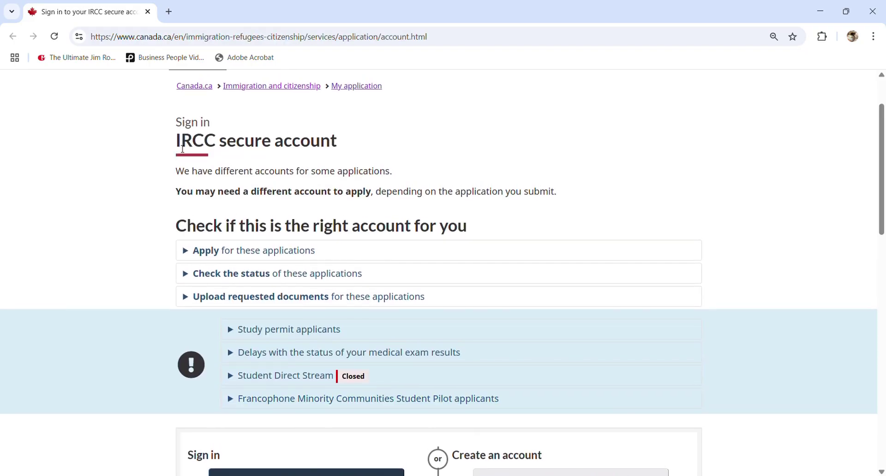
# Sign in with the GCKey option, entering the account username and password
pyautogui.scroll(-5, 328, 220)
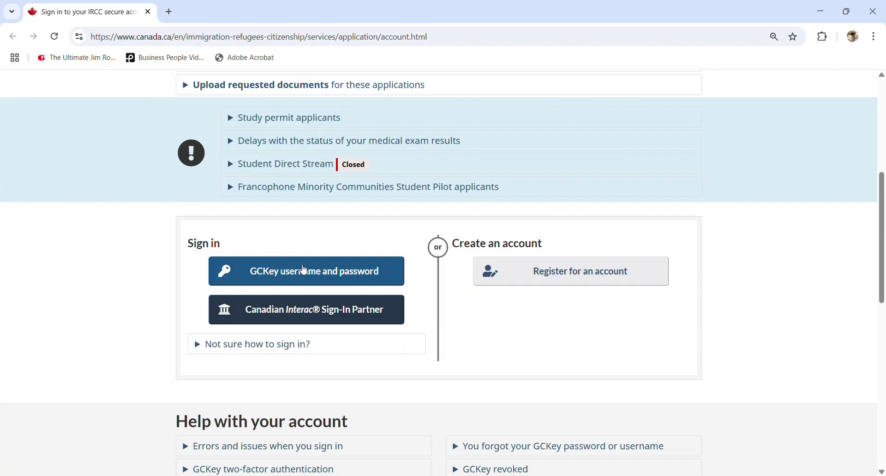
pyautogui.click(303, 271)
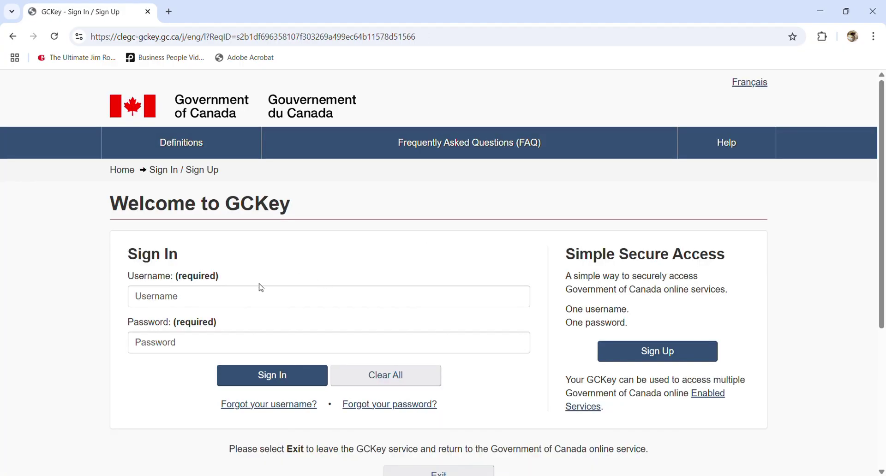
pyautogui.click(264, 298)
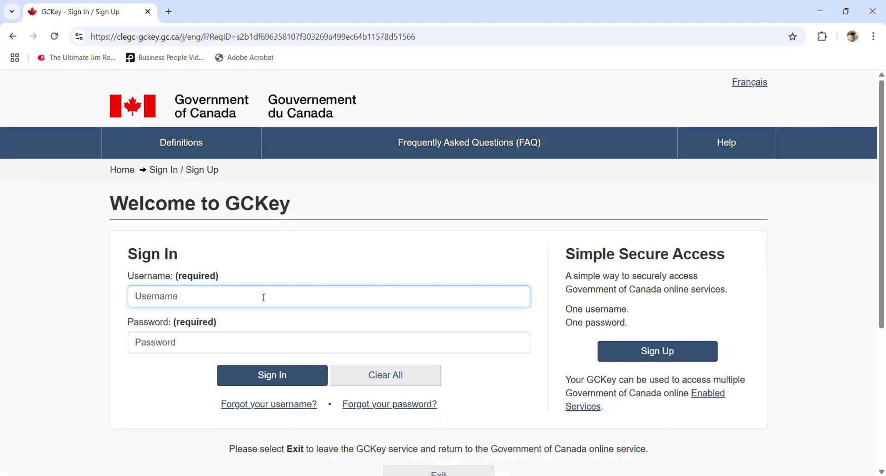
pyautogui.write('abc123canadavietnam')
pyautogui.press('Tab')
pyautogui.write('•••••••')
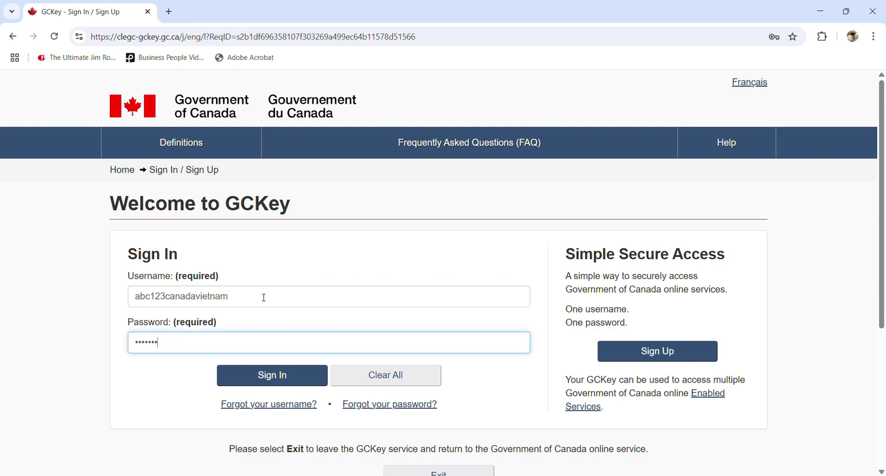
pyautogui.click(280, 377)
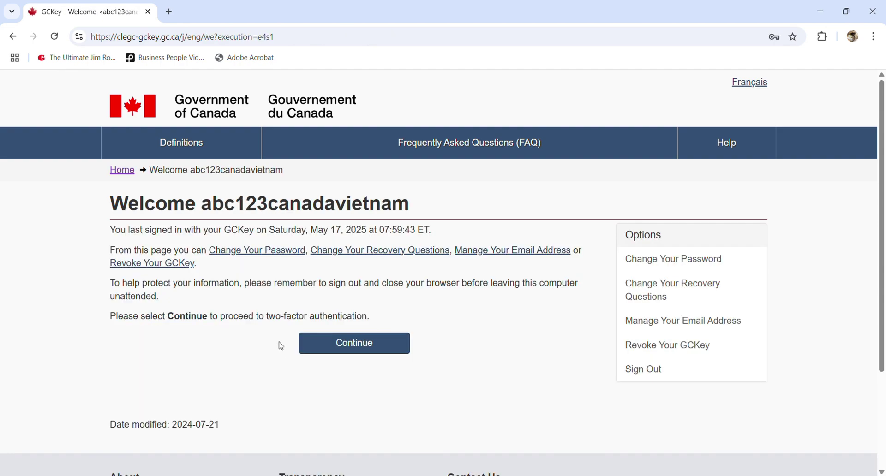
# Complete two-factor authentication with the passcode, accept the terms, and begin the security question
pyautogui.click(337, 351)
pyautogui.hotkey('ctrl', 'v')
pyautogui.click(128, 421)
pyautogui.scroll(-3, 129, 415)
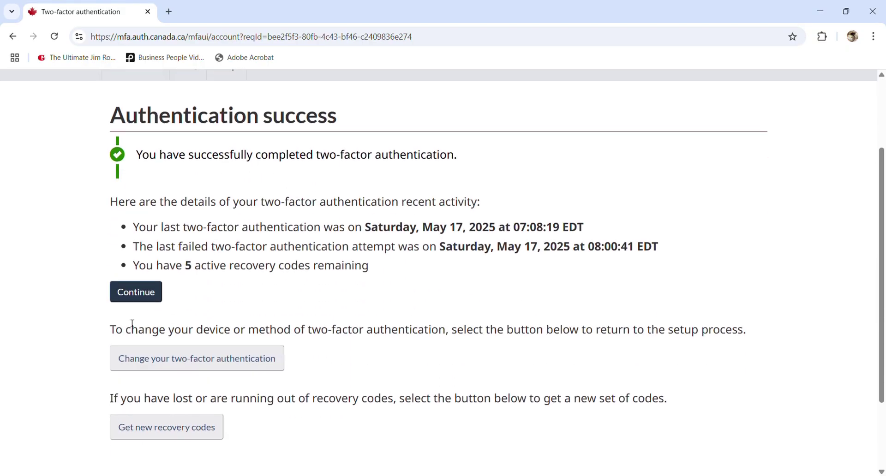
pyautogui.click(131, 298)
pyautogui.scroll(-2, 188, 316)
pyautogui.click(196, 352)
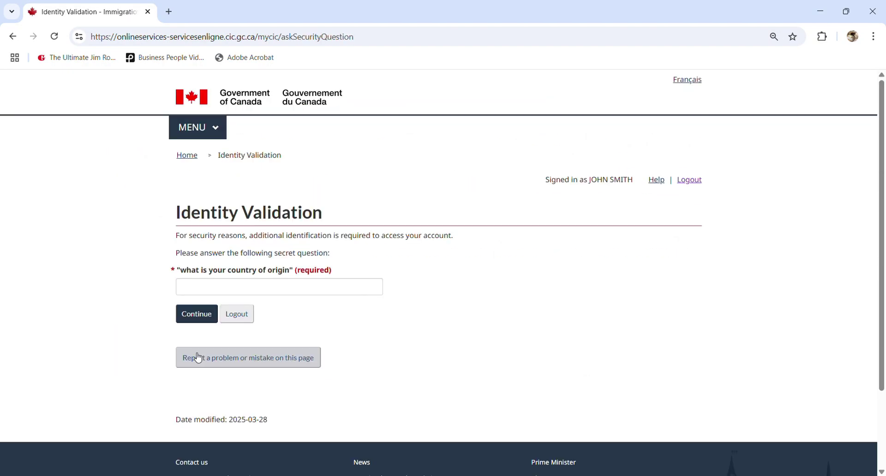
pyautogui.click(219, 316)
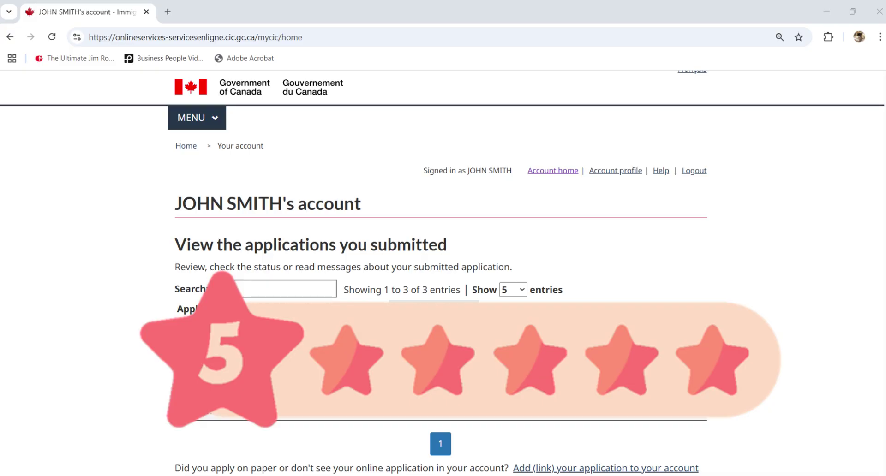
# Start an 'Apply to come to Canada' application and choose 'Visitor visa, study and/or work permit'
pyautogui.scroll(-7, 424, 220)
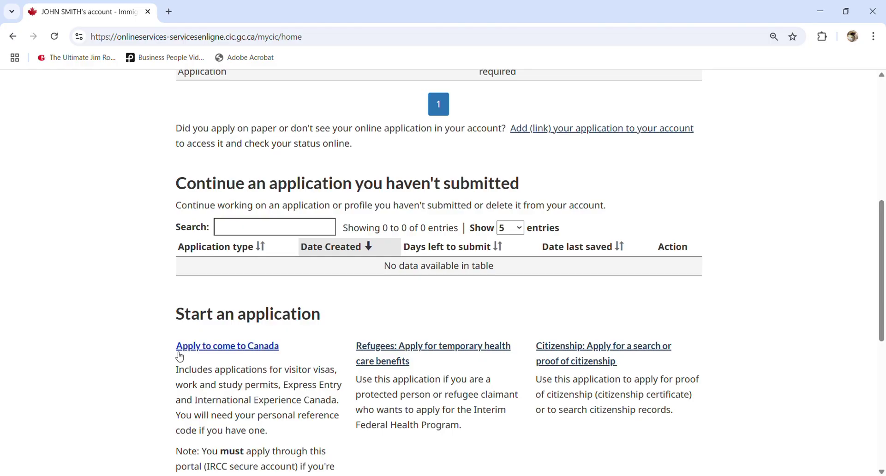
pyautogui.scroll(-2, 271, 350)
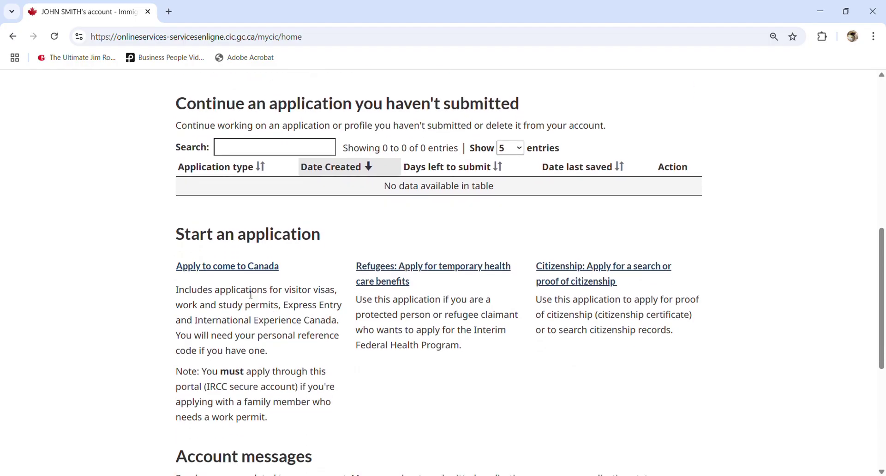
pyautogui.click(238, 255)
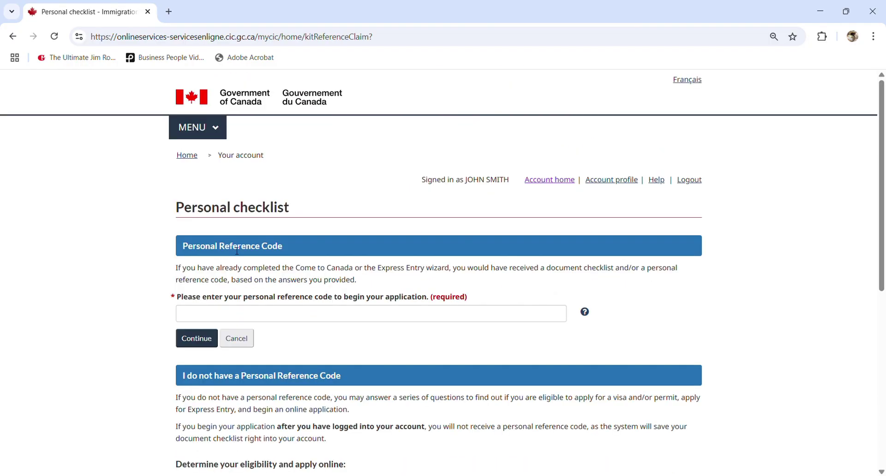
pyautogui.scroll(-3, 258, 275)
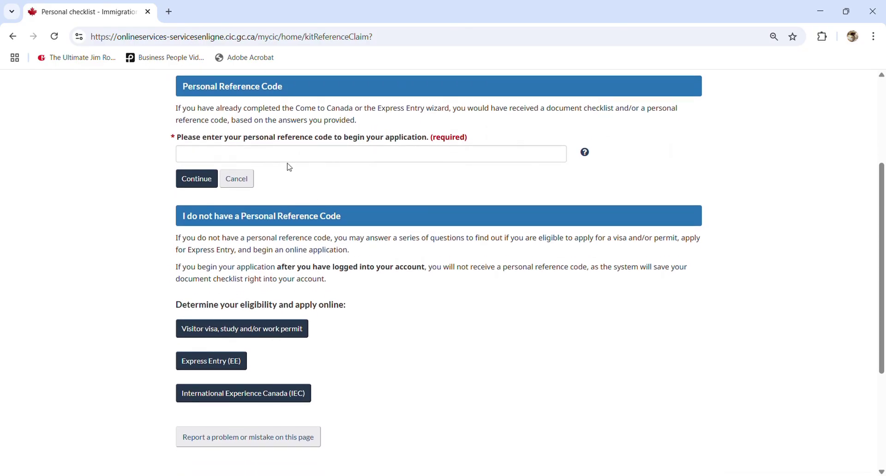
pyautogui.click(346, 155)
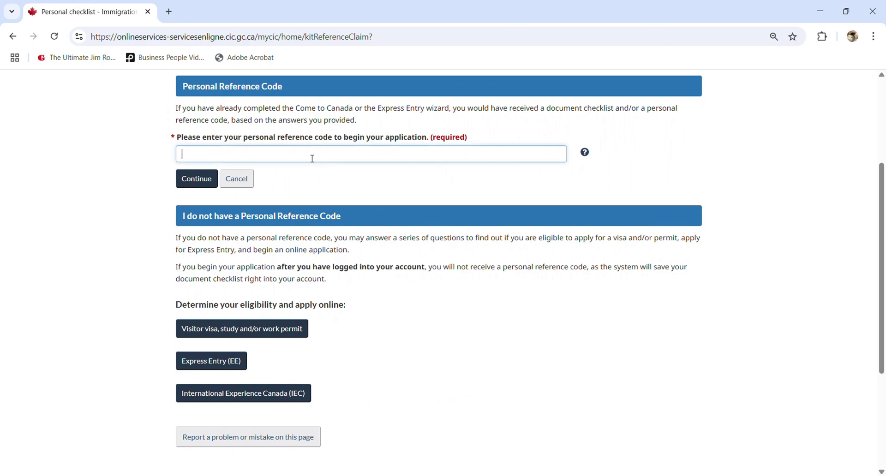
pyautogui.click(382, 283)
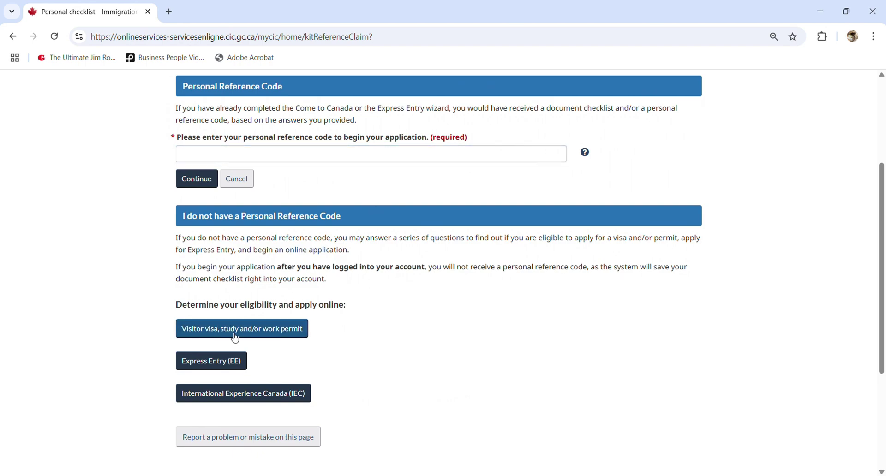
pyautogui.click(308, 335)
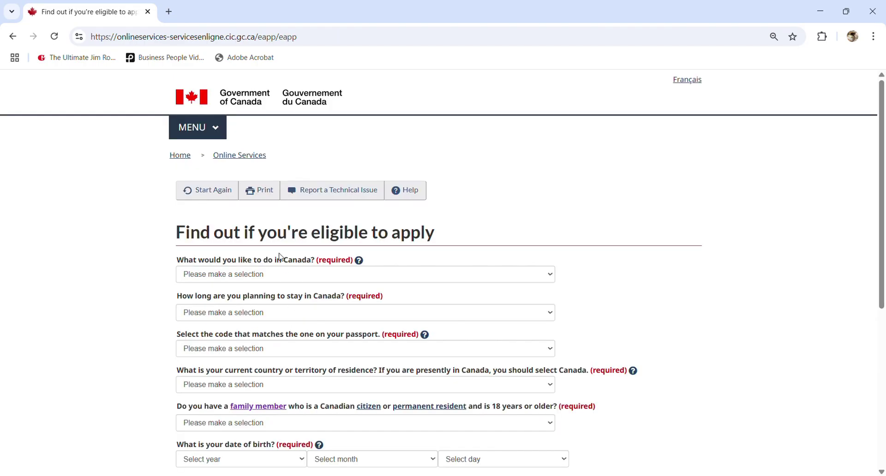
# Answer Work, more than 6 months, VNM (Vietnam) passport and Canada as residence
pyautogui.scroll(-1, 362, 227)
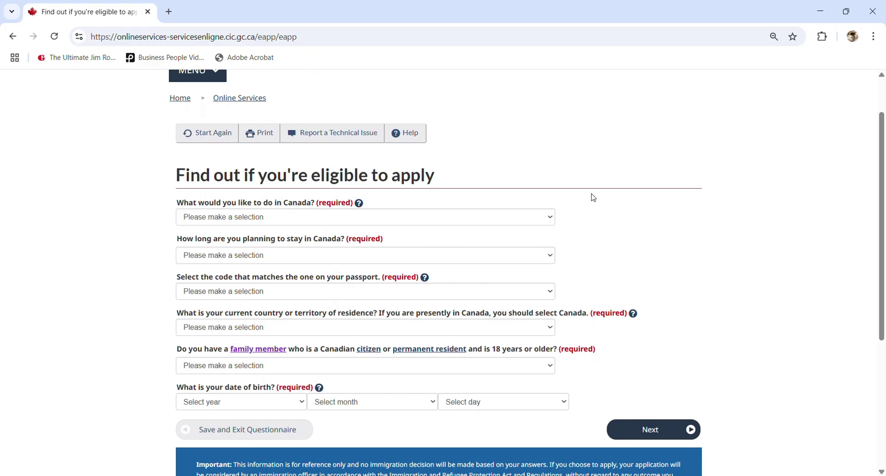
pyautogui.click(219, 218)
pyautogui.click(206, 288)
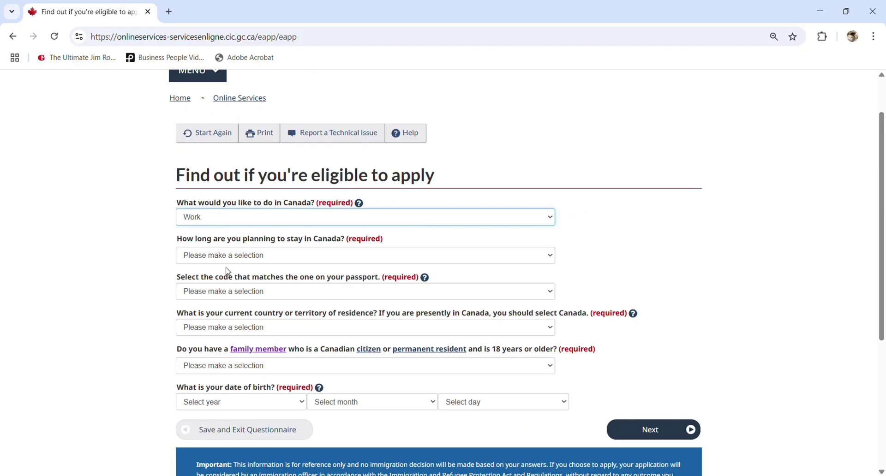
pyautogui.click(239, 257)
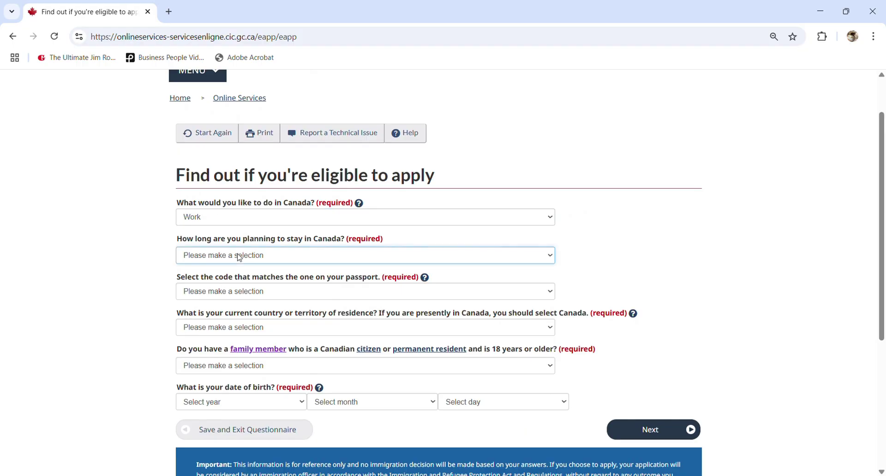
pyautogui.click(231, 305)
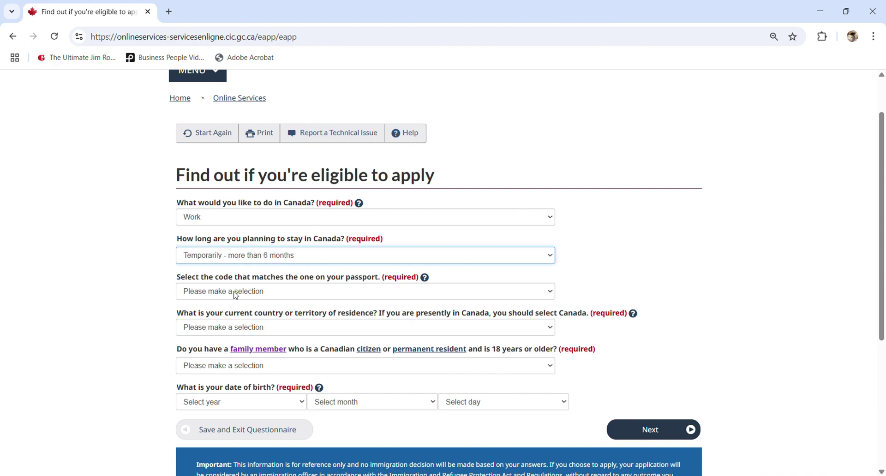
pyautogui.click(234, 292)
pyautogui.press('v')
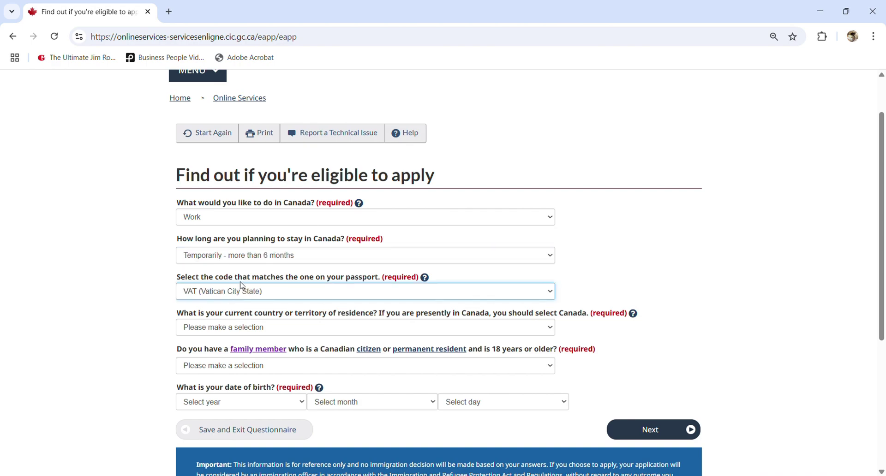
pyautogui.press('v')
pyautogui.press('n')
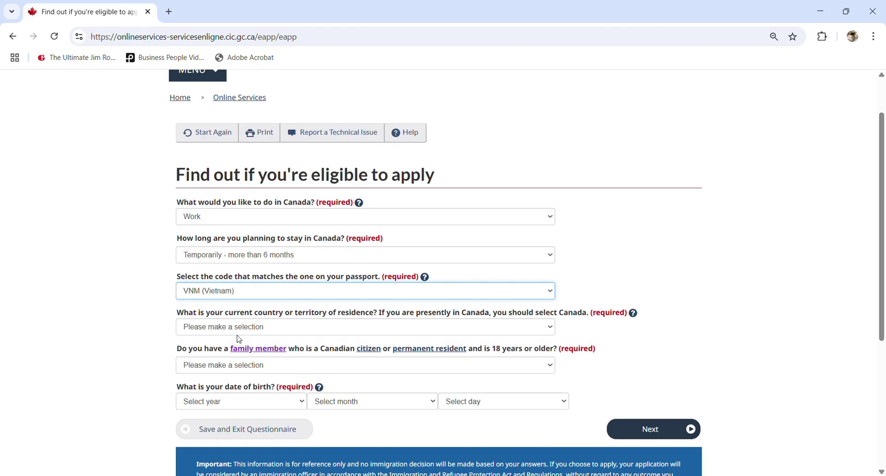
pyautogui.press('Tab')
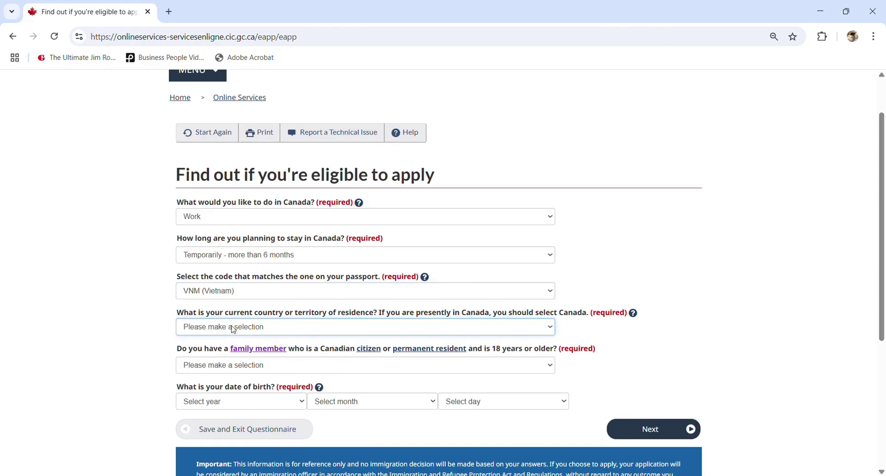
pyautogui.press('c')
pyautogui.press('c')
pyautogui.press('c')
# Answer No to having a family member, set birth date 1990/January/01, and submit
pyautogui.click(219, 372)
pyautogui.click(211, 412)
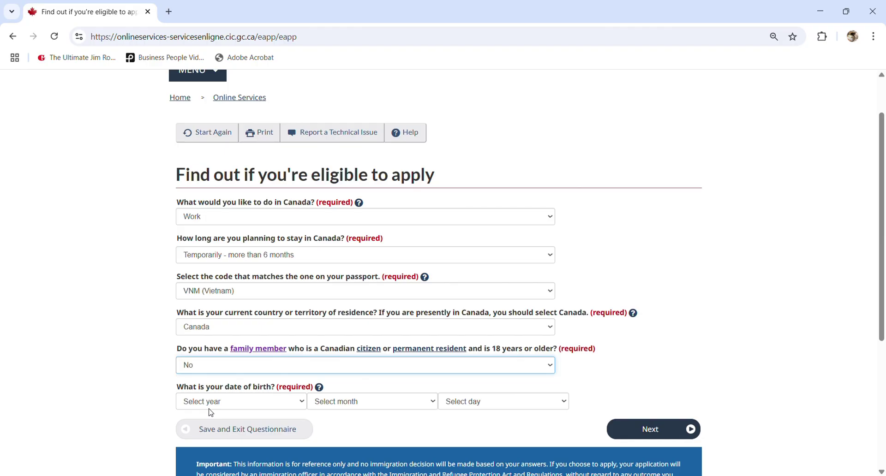
pyautogui.click(217, 407)
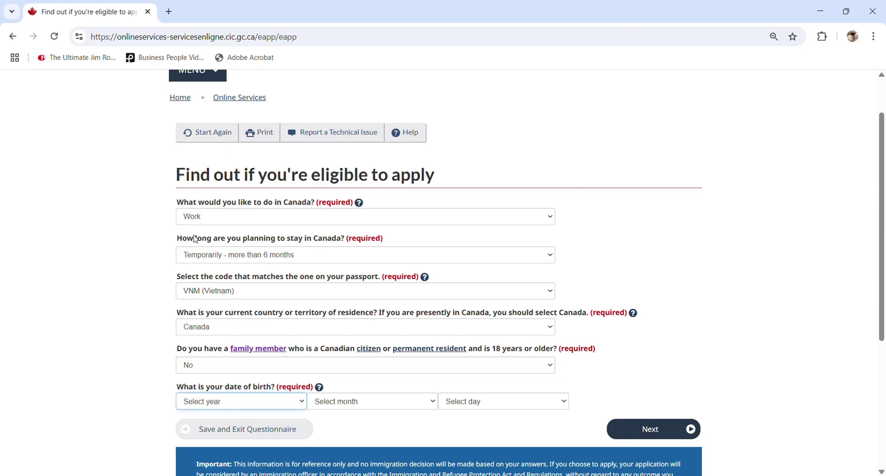
pyautogui.write('1990')
pyautogui.press('Tab')
pyautogui.write('j')
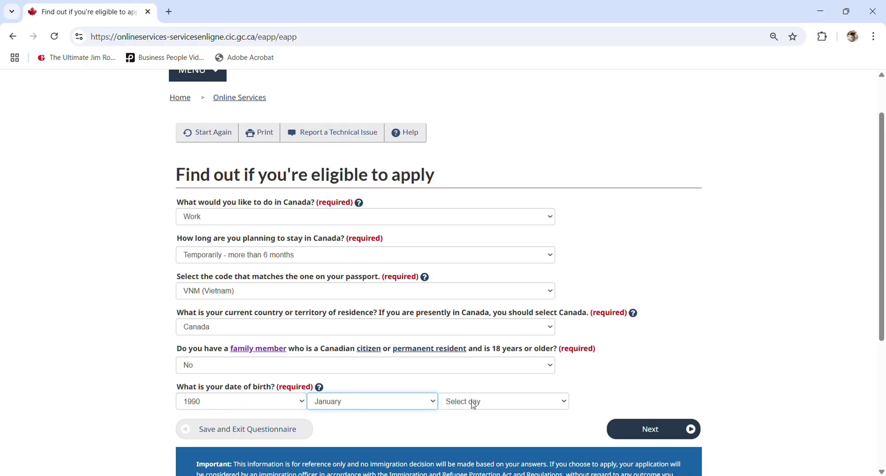
pyautogui.press('Tab')
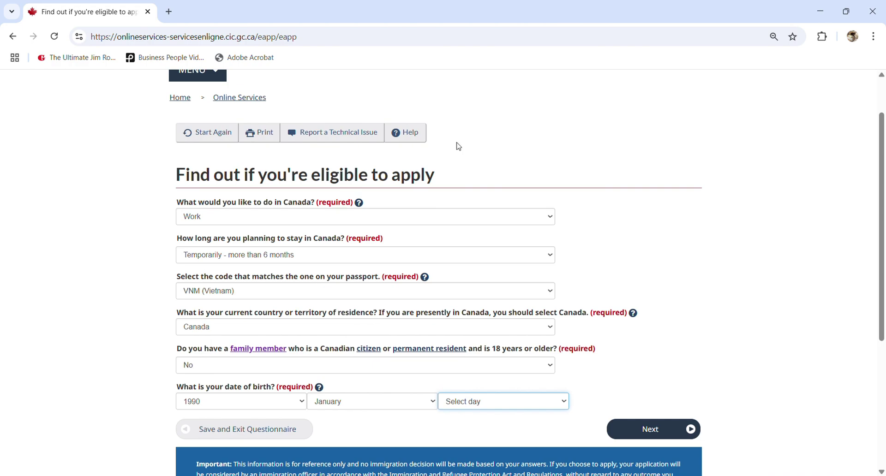
pyautogui.write('01')
pyautogui.click(663, 437)
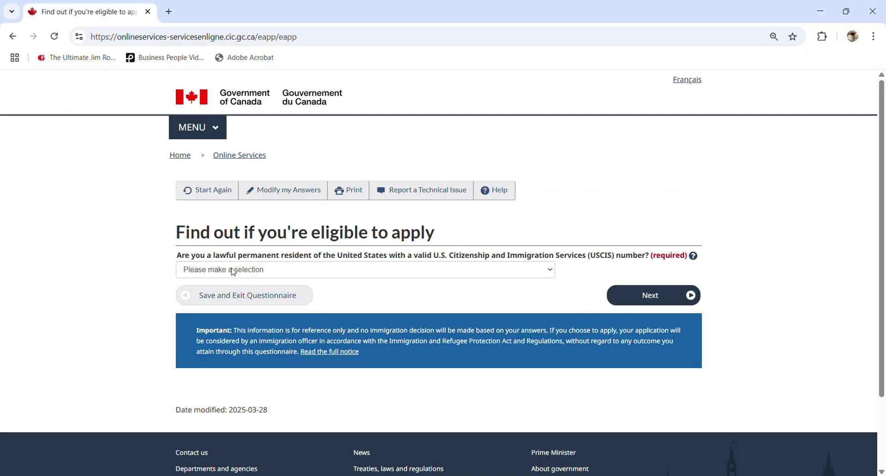
# Answer No to being a US permanent resident and continue
pyautogui.click(233, 271)
pyautogui.click(218, 313)
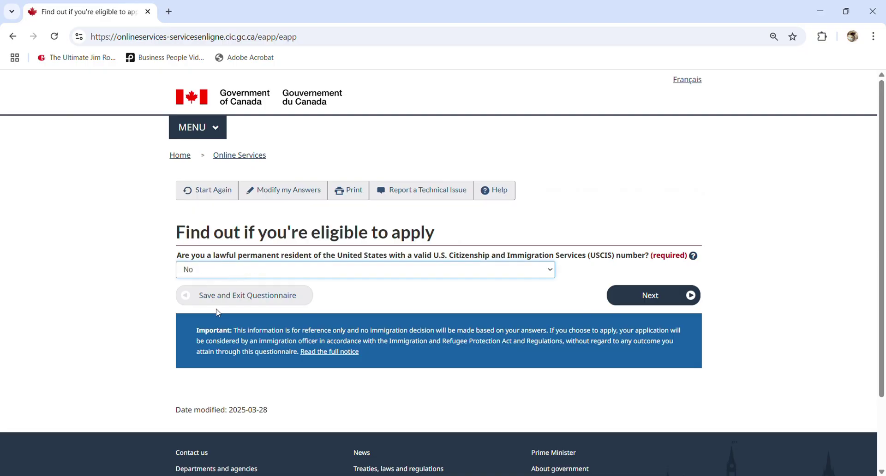
pyautogui.click(647, 300)
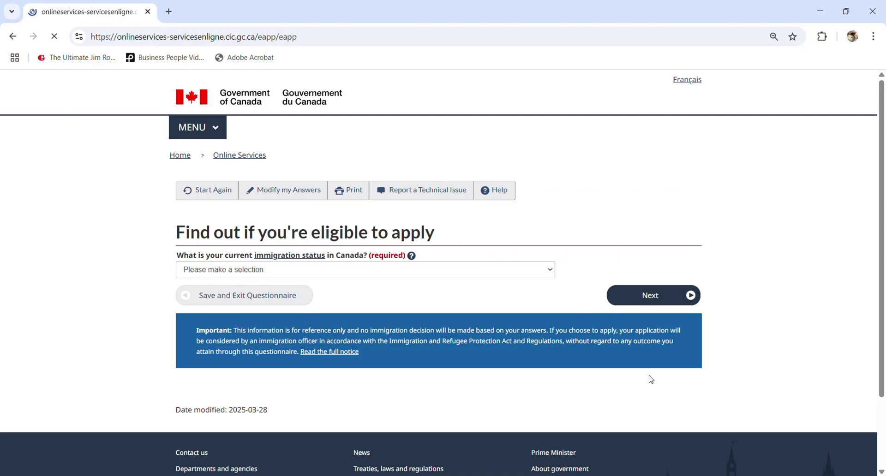
# Set the current immigration status to Worker and continue
pyautogui.click(221, 274)
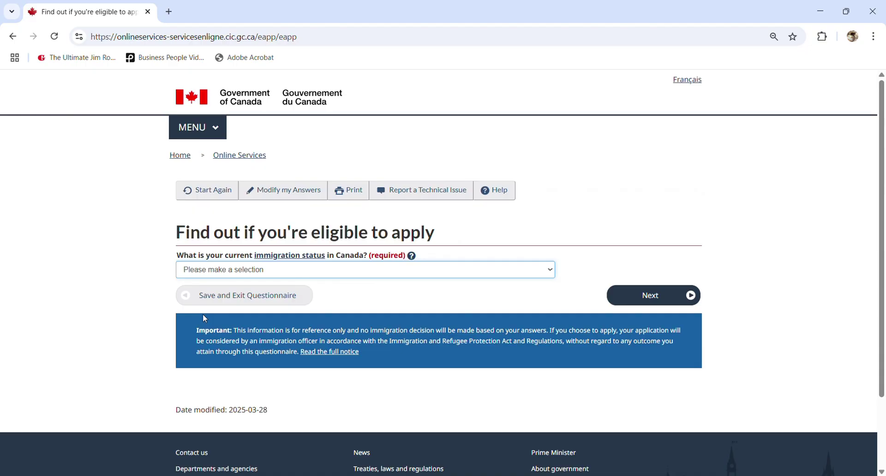
pyautogui.press('w')
pyautogui.click(641, 302)
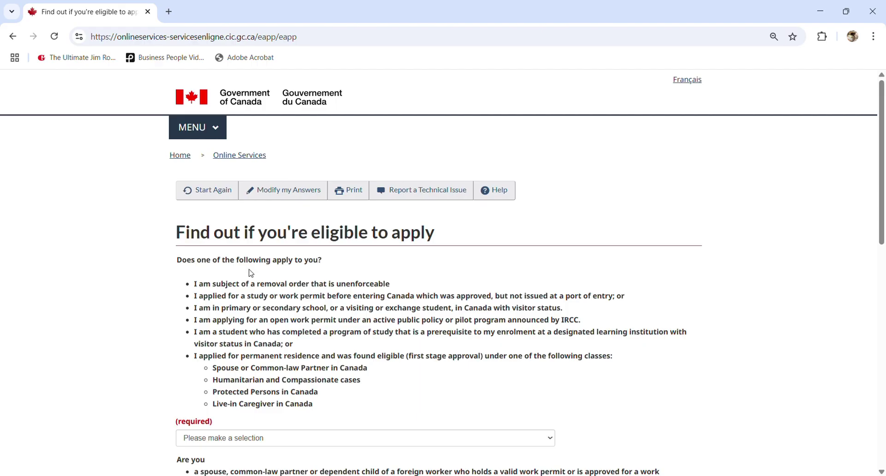
# Read the special-circumstances list and answer No to the first question
pyautogui.scroll(-1, 194, 222)
pyautogui.moveTo(194, 224); pyautogui.dragTo(328, 347)
pyautogui.click(318, 308)
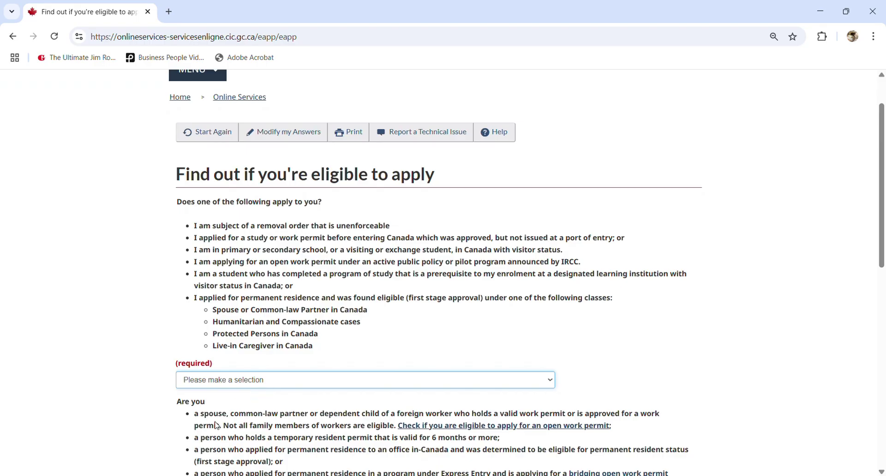
pyautogui.click(207, 426)
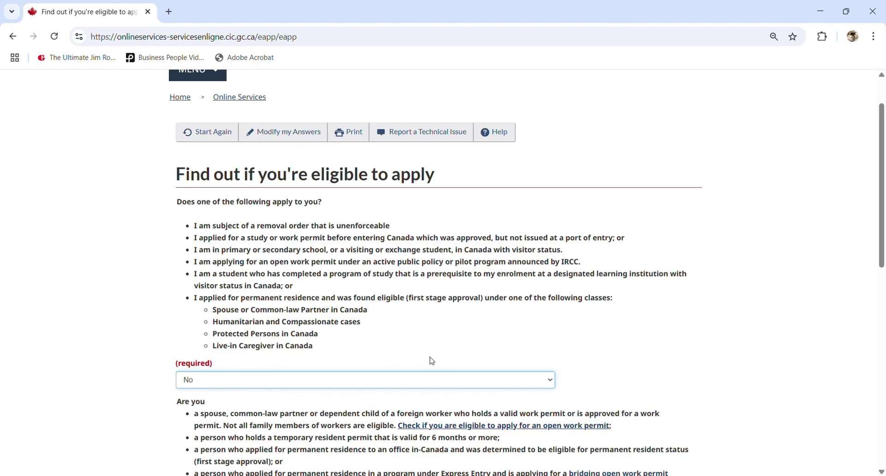
pyautogui.scroll(-1, 386, 339)
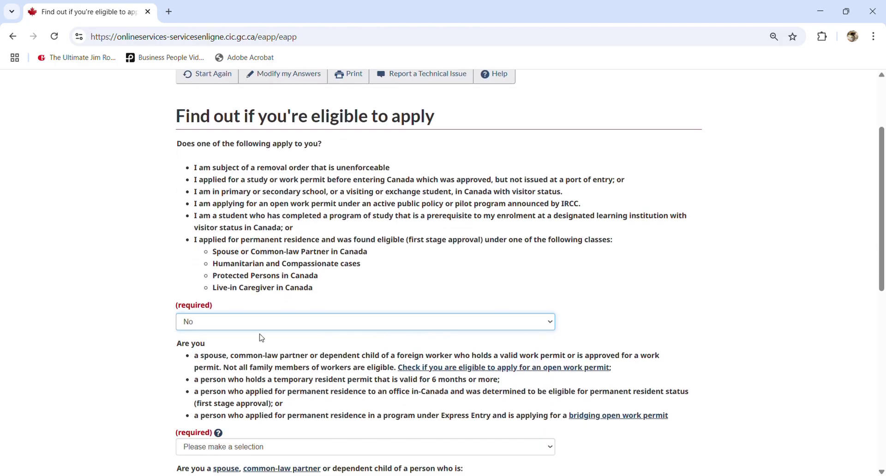
pyautogui.scroll(-1, 234, 418)
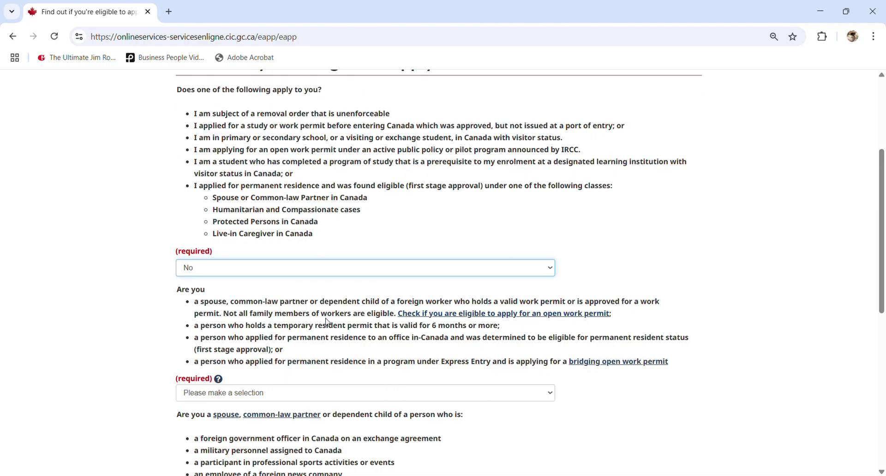
pyautogui.scroll(-1, 327, 322)
# Answer No to the family-of-worker, spouse-or-child and diplomat-spouse questions, then submit
pyautogui.click(248, 336)
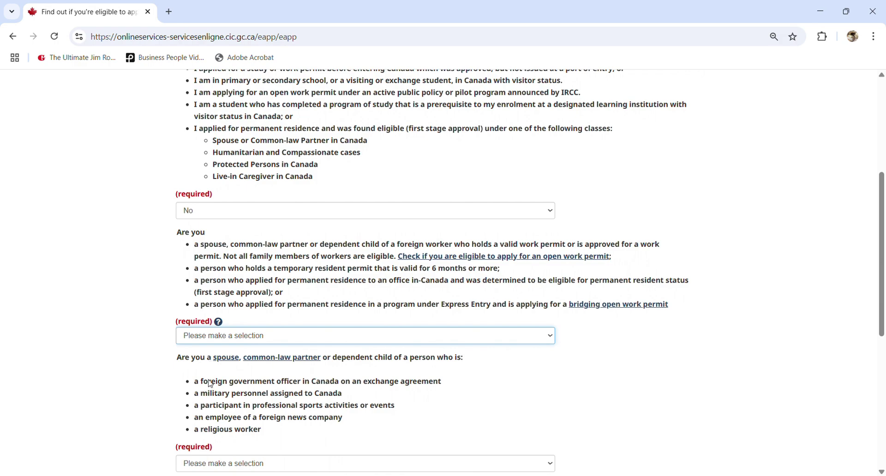
pyautogui.press('n')
pyautogui.scroll(-1, 244, 369)
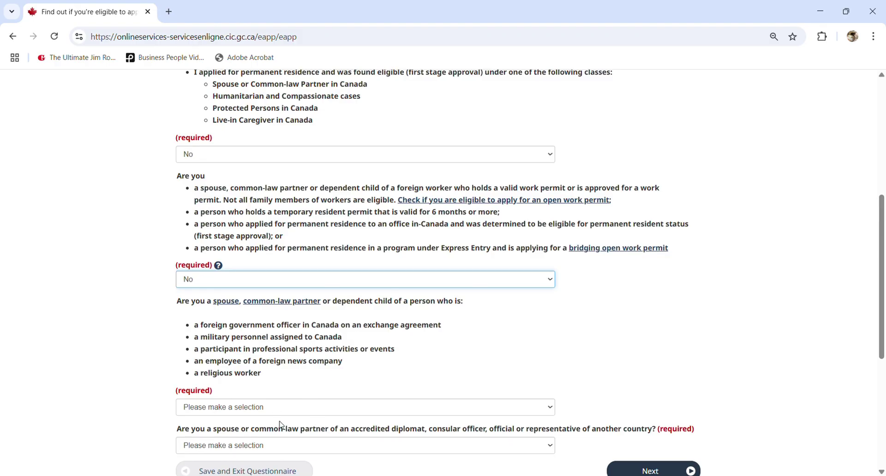
pyautogui.click(258, 408)
pyautogui.click(224, 443)
pyautogui.scroll(-2, 258, 406)
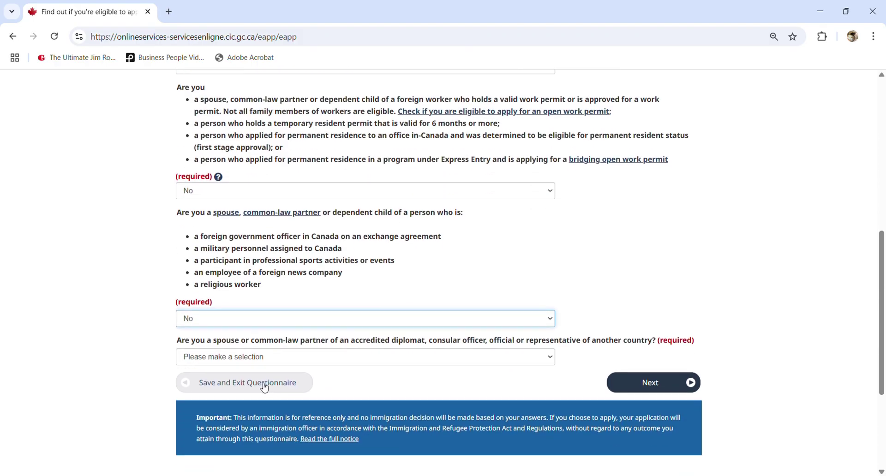
pyautogui.scroll(-1, 264, 388)
pyautogui.press('Tab')
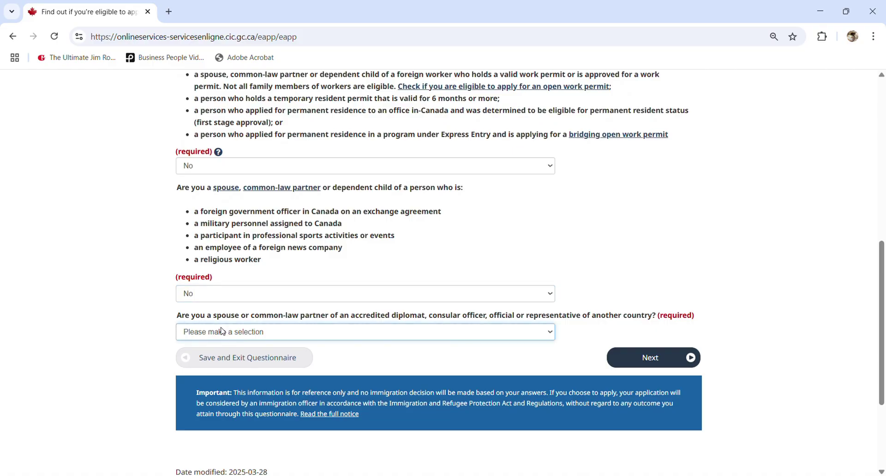
pyautogui.press('n')
pyautogui.click(633, 358)
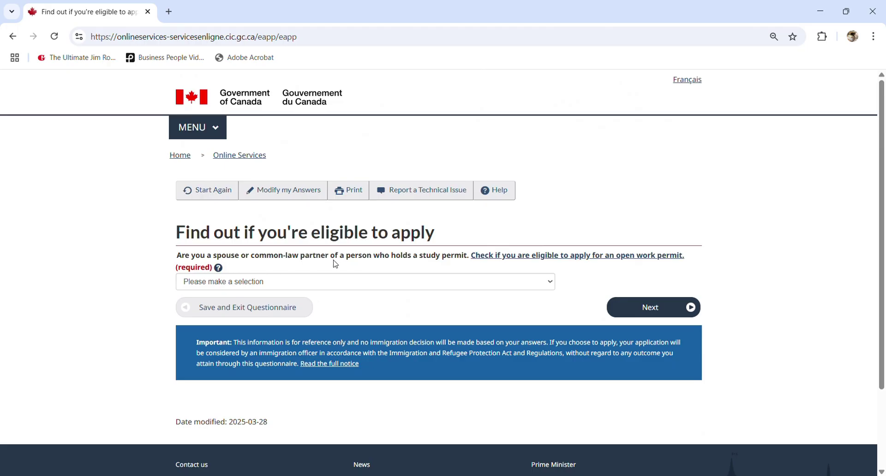
# Answer No to study-permit spouse, approved in principle and PR application; Yes to job offer
pyautogui.click(407, 279)
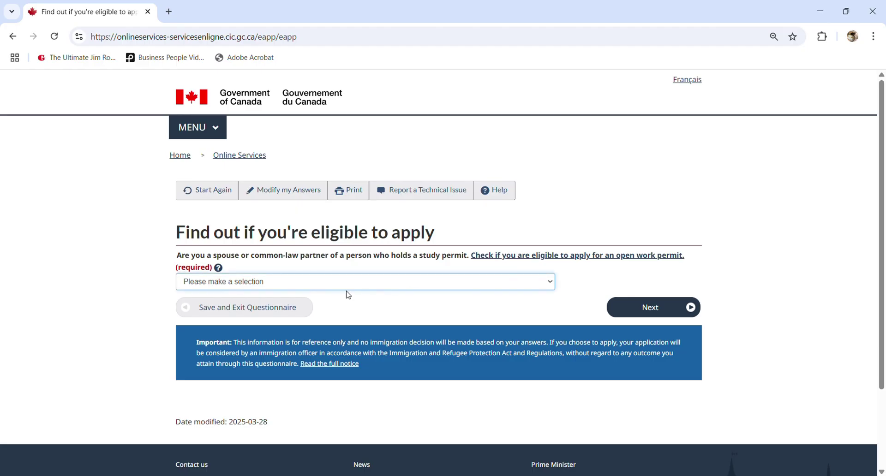
pyautogui.click(267, 325)
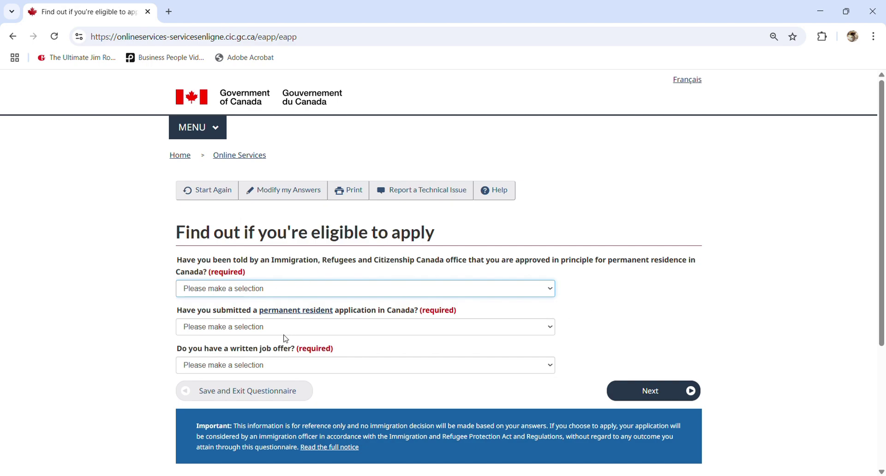
pyautogui.press('n')
pyautogui.click(253, 325)
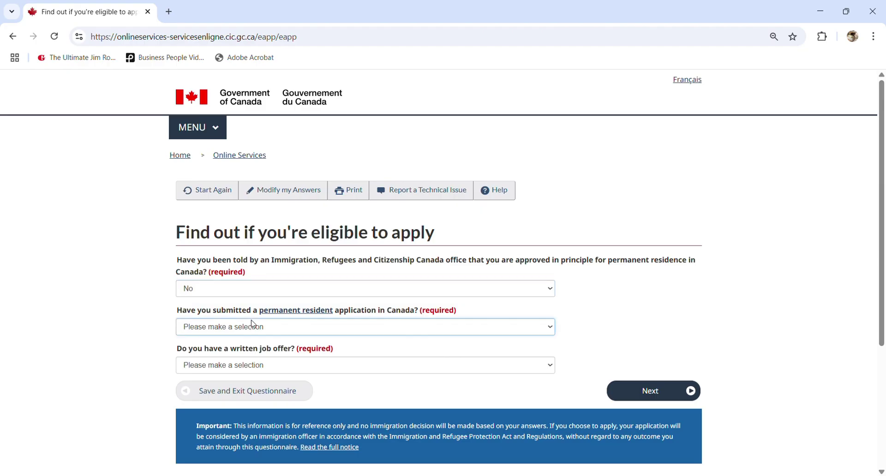
pyautogui.press('n')
pyautogui.click(229, 368)
pyautogui.press('y')
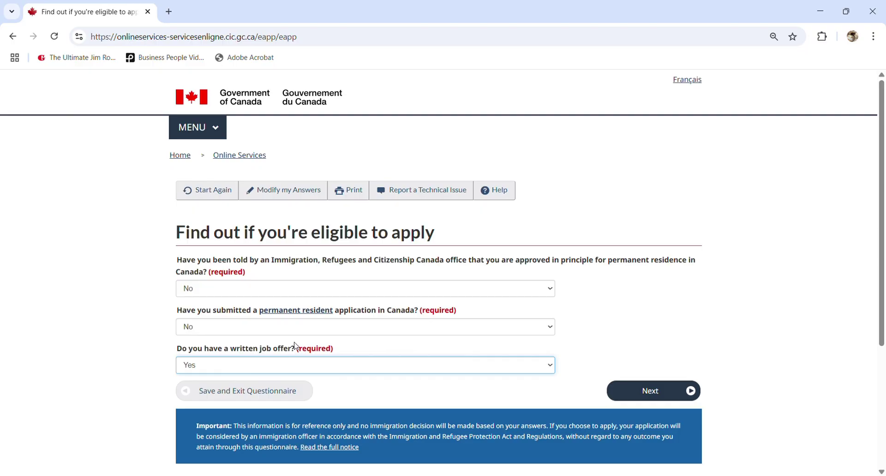
pyautogui.click(638, 387)
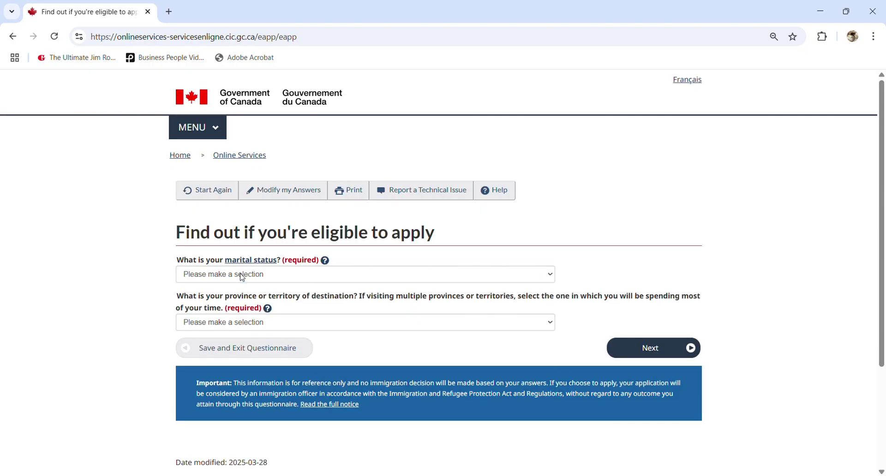
# Set marital status to Never Married/Single and destination province to Ontario, then submit
pyautogui.click(242, 277)
pyautogui.click(239, 382)
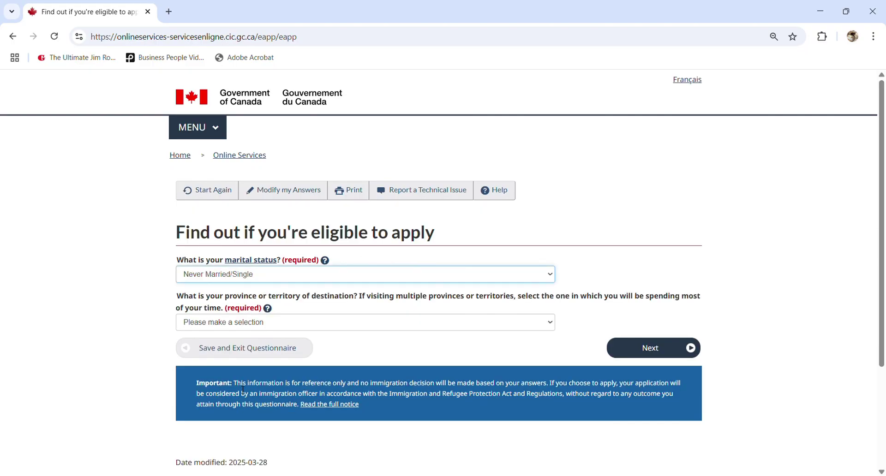
pyautogui.click(262, 328)
pyautogui.click(209, 254)
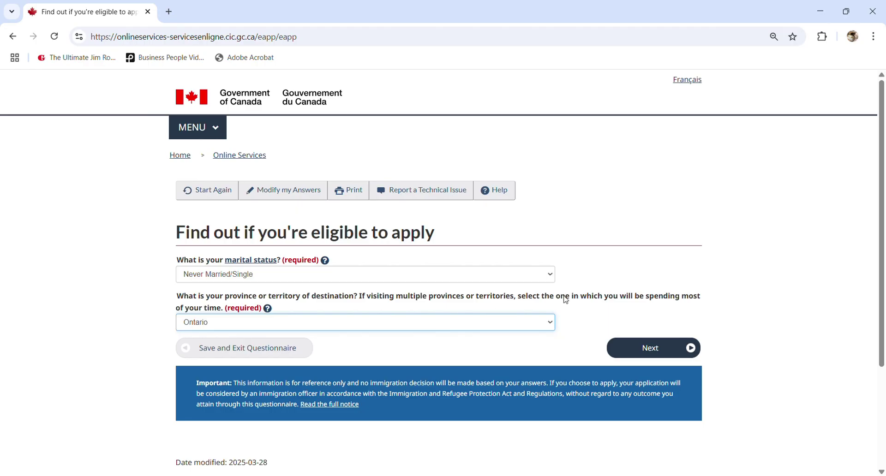
pyautogui.click(145, 293)
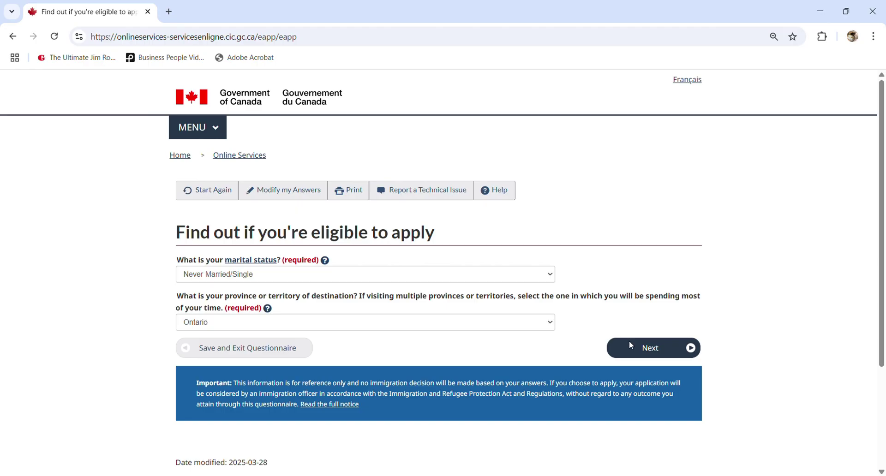
pyautogui.click(646, 351)
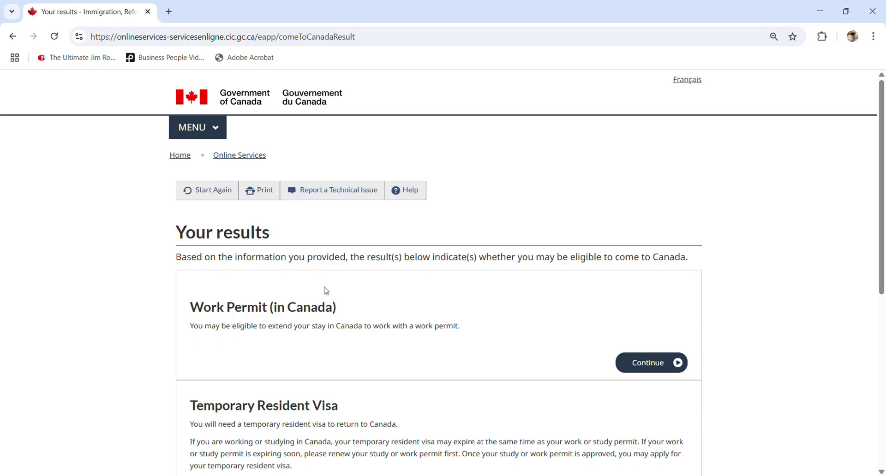
# Read the results, highlighting the Work Permit (in Canada) eligibility and visa renewal text
pyautogui.scroll(-1, 210, 316)
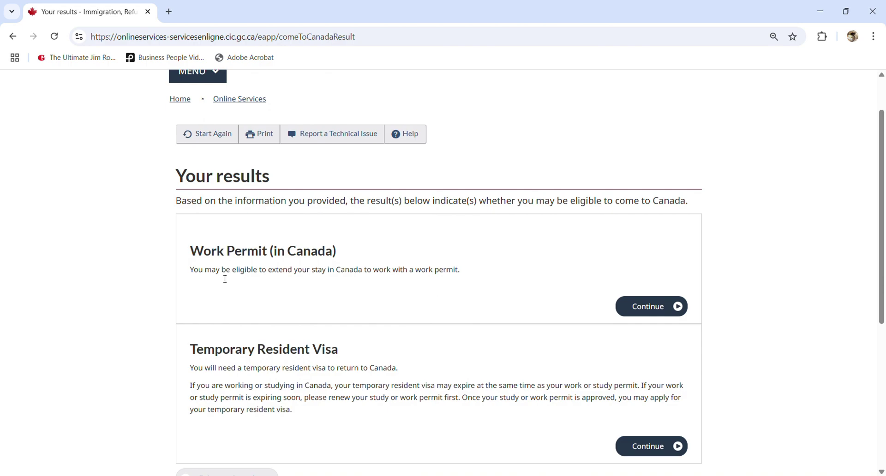
pyautogui.doubleClick(274, 273)
pyautogui.click(274, 276)
pyautogui.moveTo(331, 399); pyautogui.dragTo(611, 410)
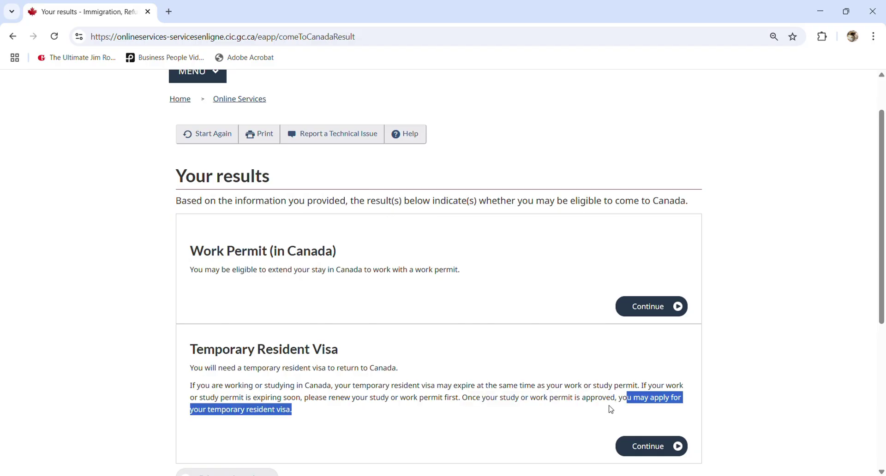
pyautogui.click(423, 422)
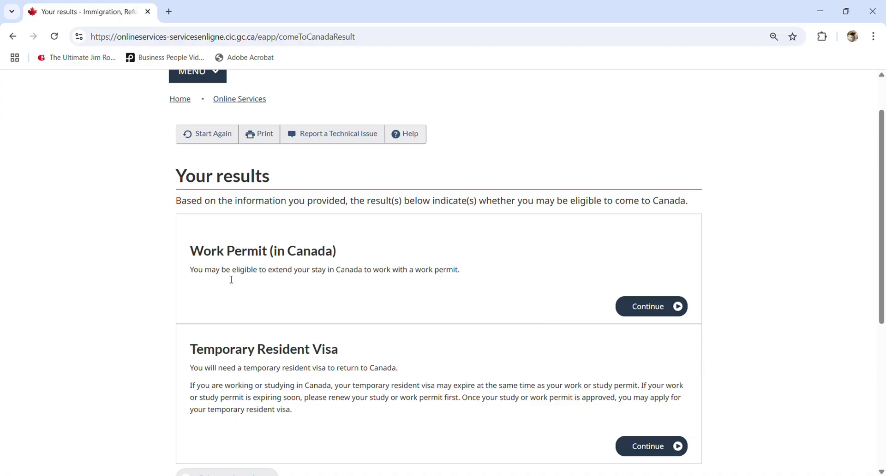
pyautogui.doubleClick(281, 272)
pyautogui.moveTo(366, 271); pyautogui.dragTo(347, 278)
pyautogui.click(342, 281)
pyautogui.moveTo(460, 270); pyautogui.dragTo(308, 275)
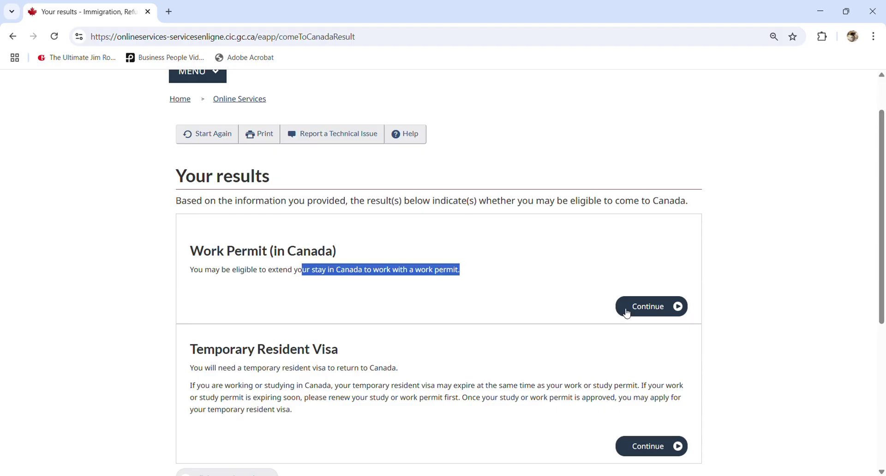
# Proceed with the Work Permit (in Canada) checklist and answer No to accompanying family
pyautogui.click(653, 312)
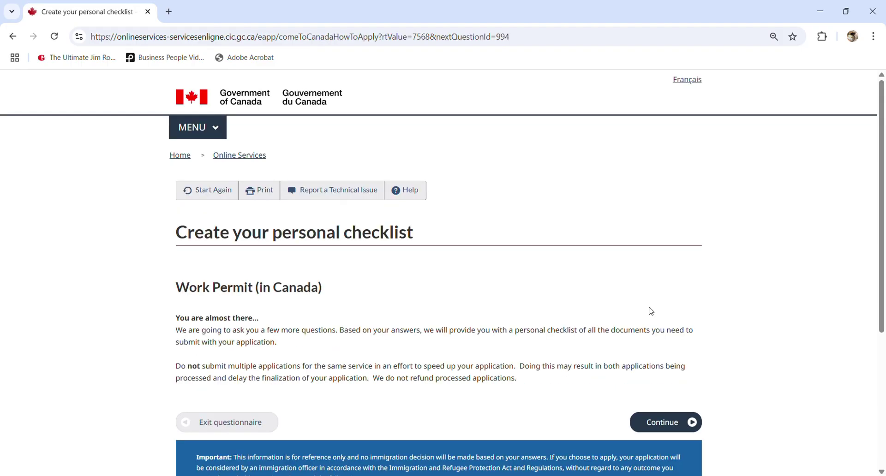
pyautogui.scroll(-1, 621, 320)
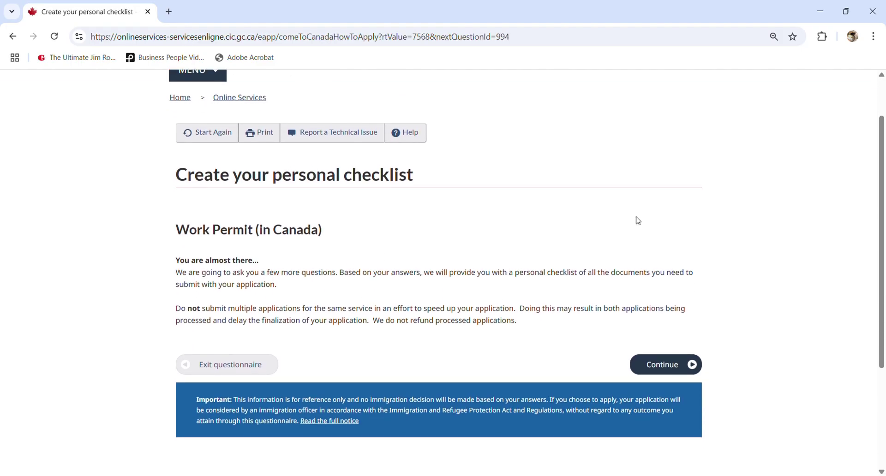
pyautogui.click(679, 375)
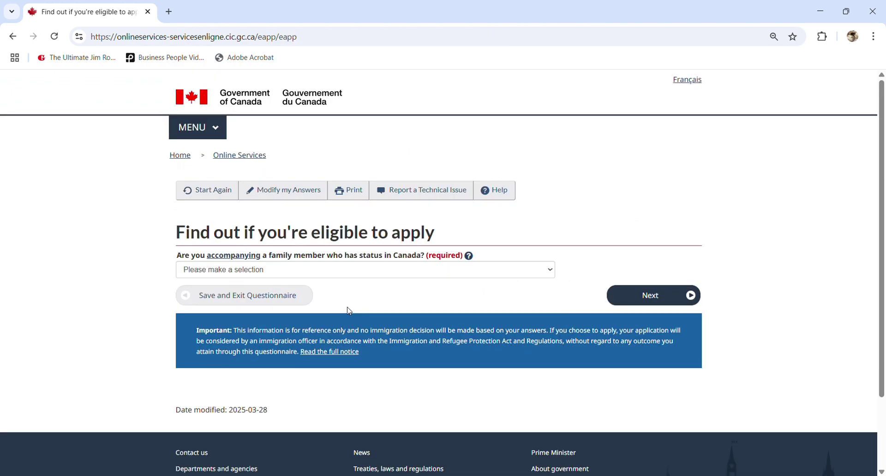
pyautogui.click(237, 270)
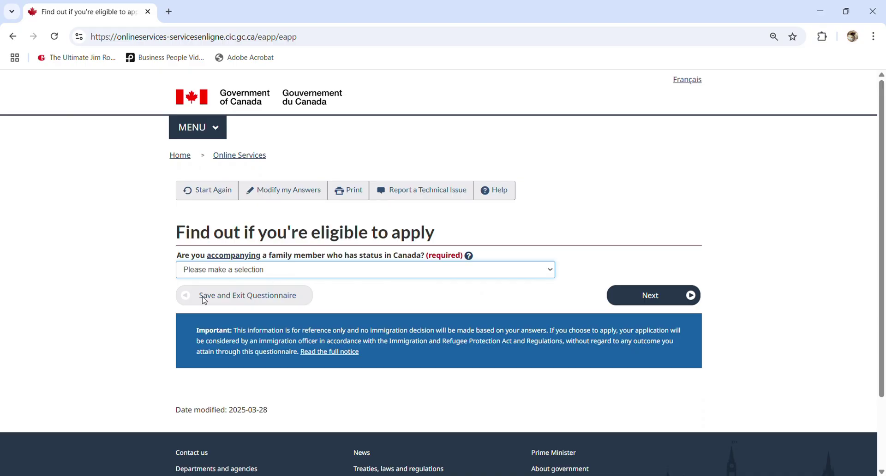
pyautogui.click(192, 312)
pyautogui.click(650, 298)
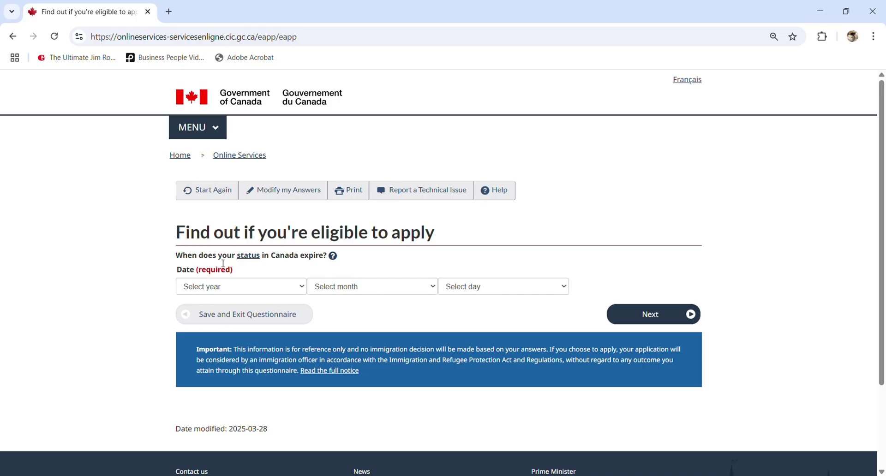
# Set the status expiry date to 2025, July, 01 and submit it
pyautogui.click(243, 288)
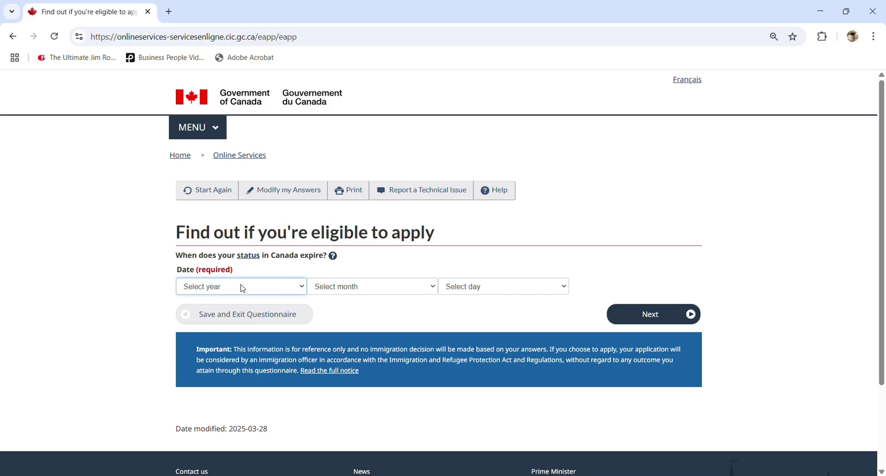
pyautogui.click(201, 174)
pyautogui.click(361, 292)
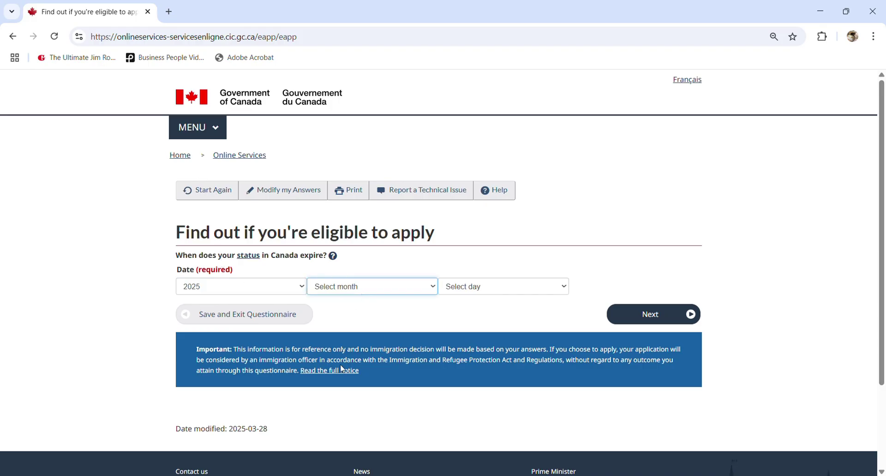
pyautogui.click(330, 397)
pyautogui.click(492, 292)
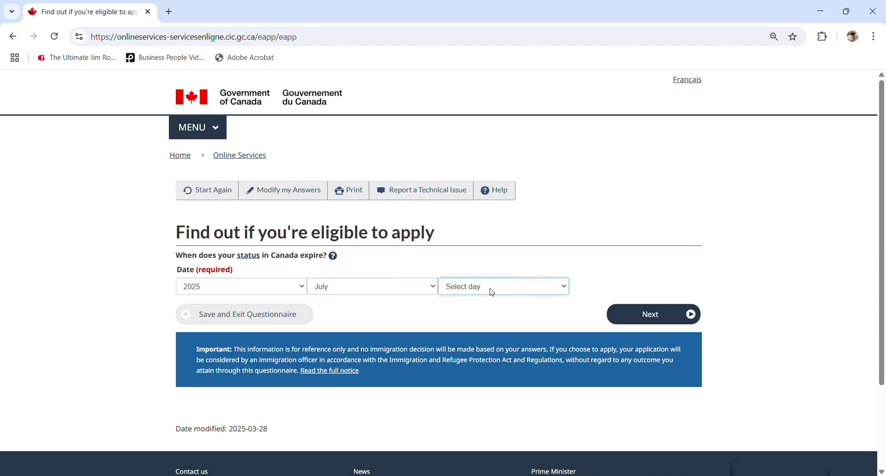
pyautogui.click(440, 6)
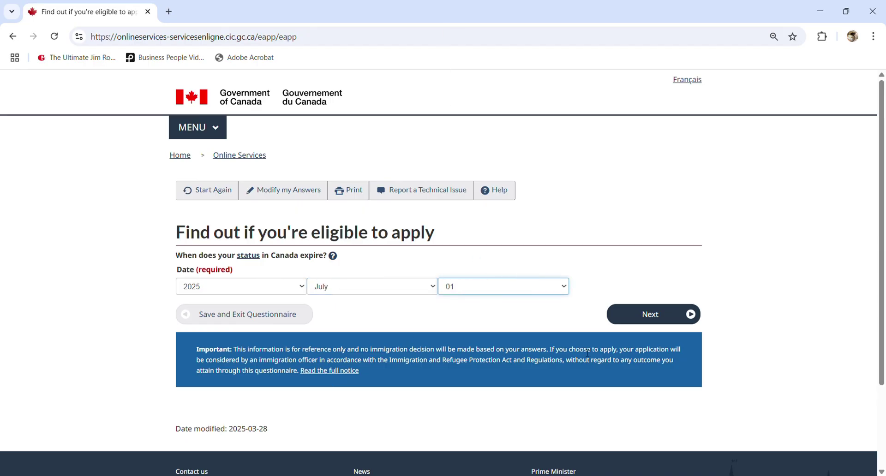
pyautogui.click(664, 318)
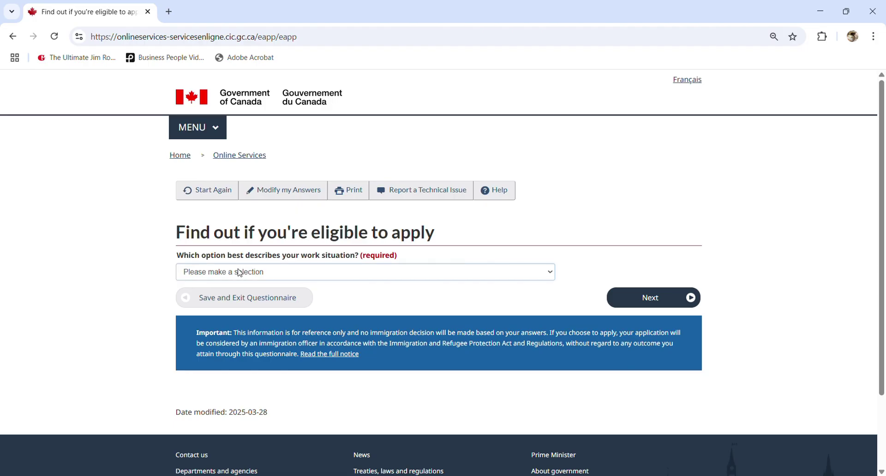
# Answer 'None of the above' for the work situation and continue
pyautogui.click(240, 272)
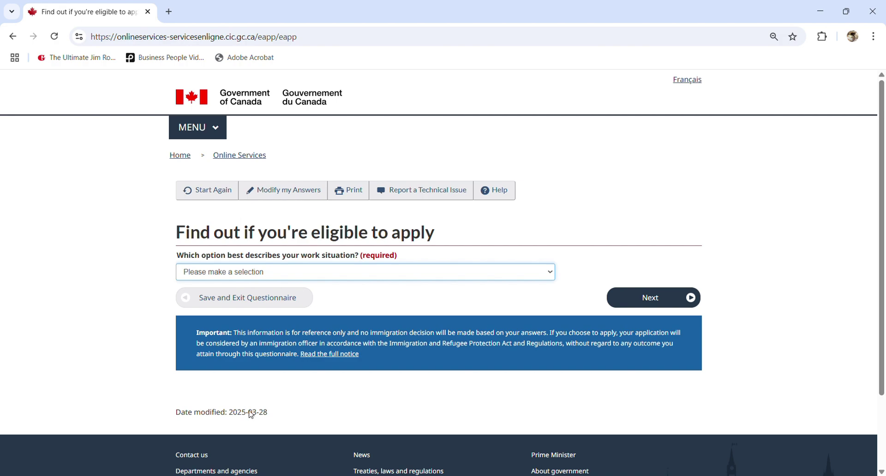
pyautogui.press('n')
pyautogui.click(643, 298)
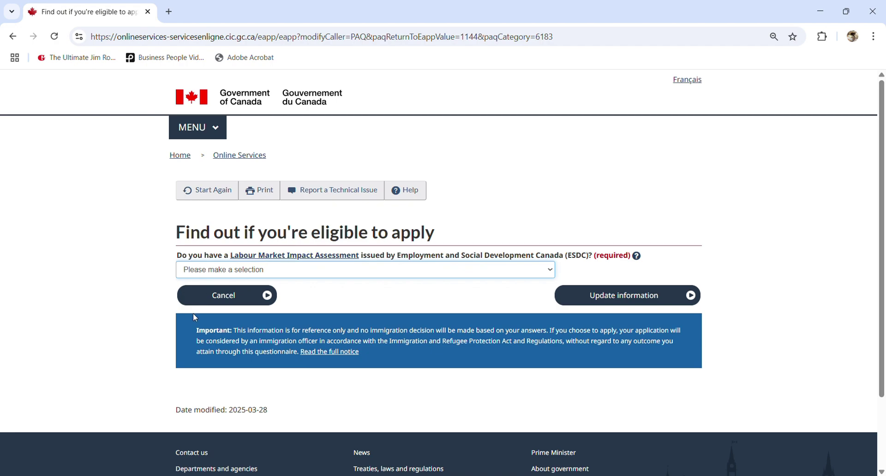
# Answer No to the LMIA question, then revise that answer to Yes and update it
pyautogui.press('n')
pyautogui.click(608, 305)
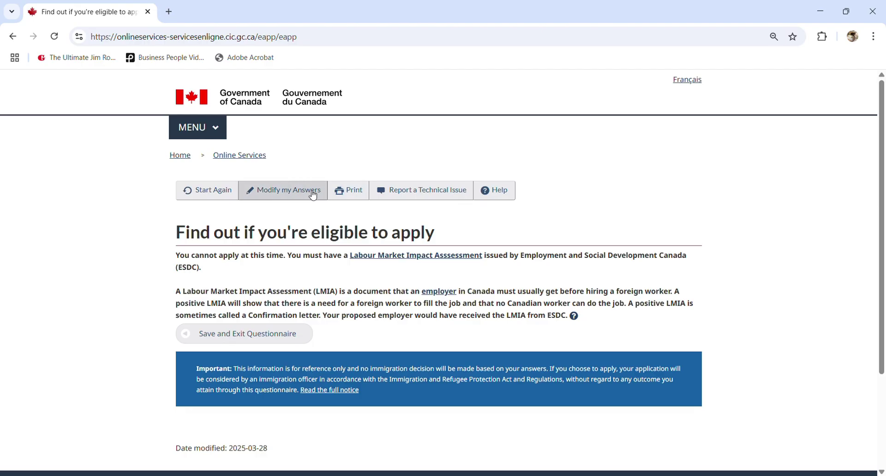
pyautogui.click(283, 196)
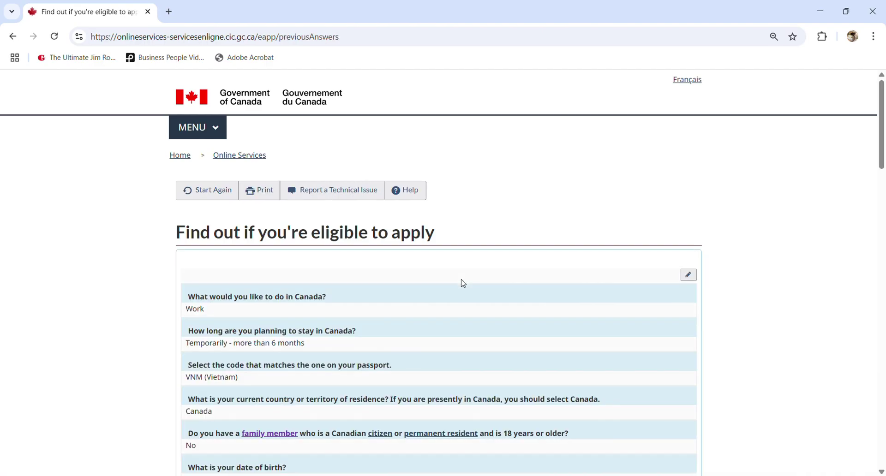
pyautogui.scroll(-3, 463, 282)
pyautogui.scroll(-20, 885, 278)
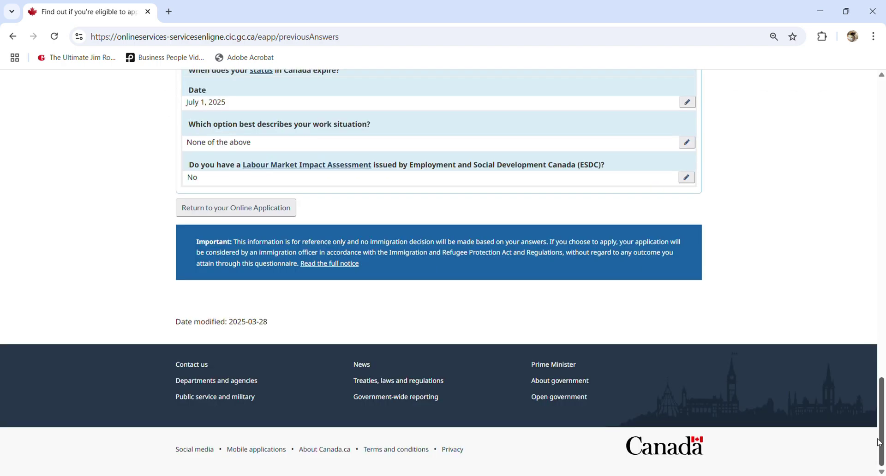
pyautogui.click(687, 178)
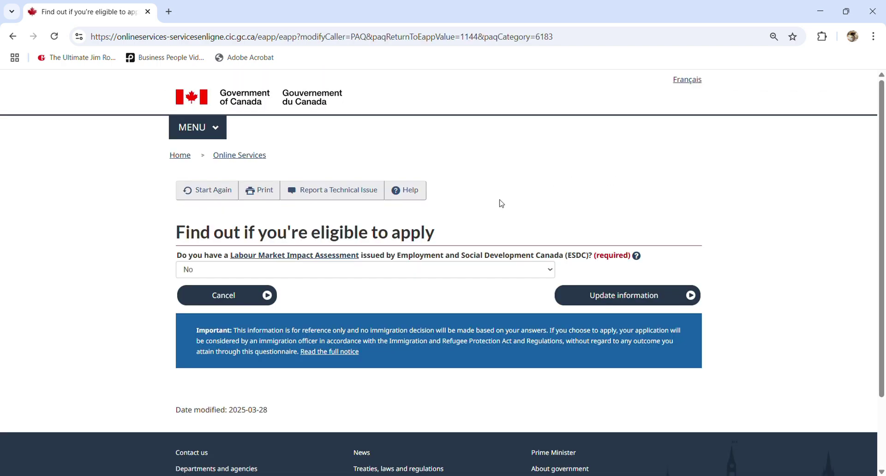
pyautogui.click(340, 270)
pyautogui.click(215, 303)
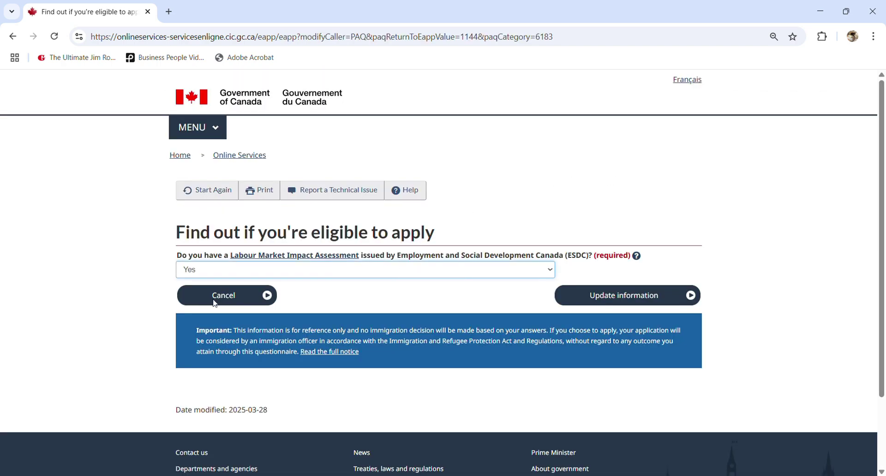
pyautogui.click(630, 298)
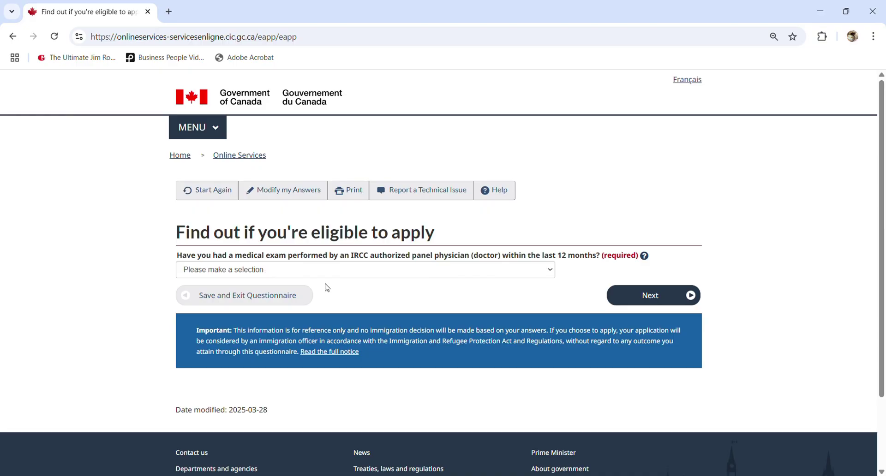
# Answer No to both the medical exam question and the job-category question
pyautogui.click(245, 312)
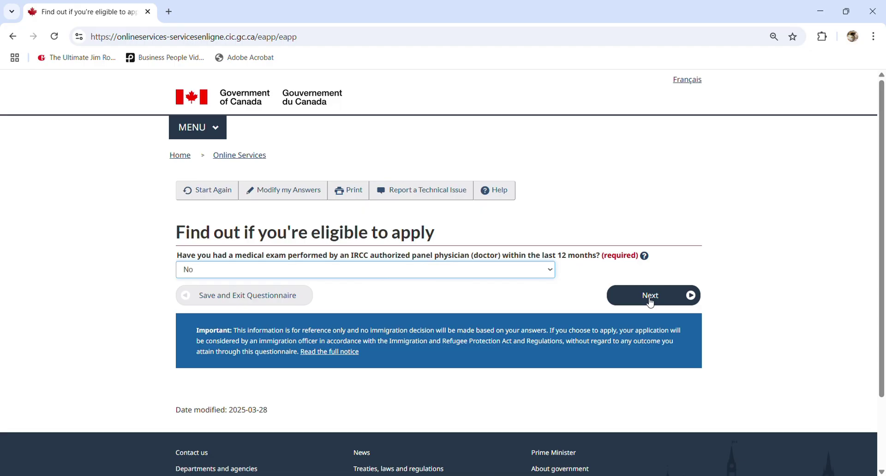
pyautogui.click(650, 298)
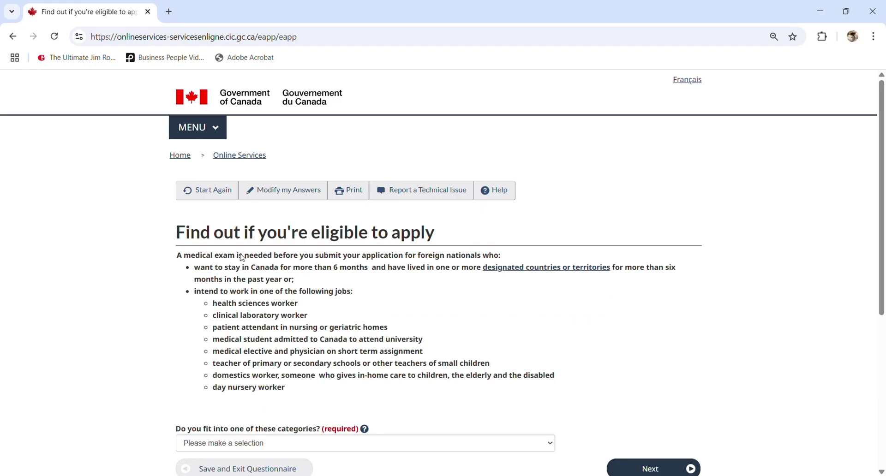
pyautogui.scroll(-1, 322, 287)
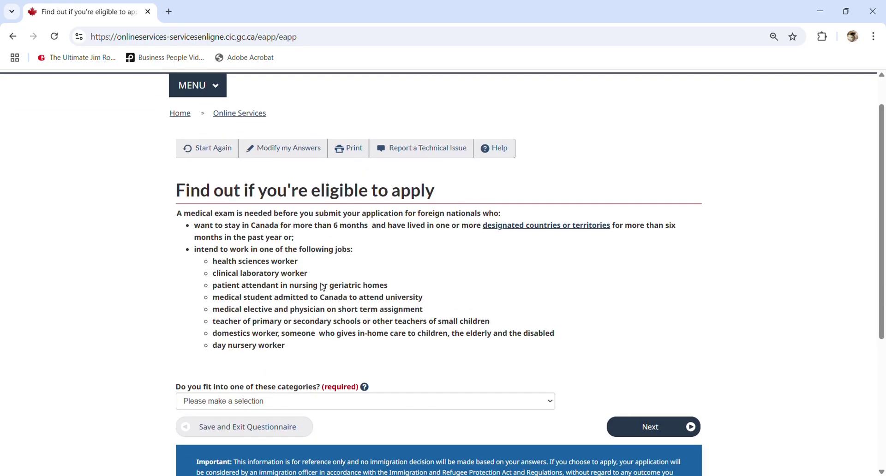
pyautogui.moveTo(246, 248)
pyautogui.mouseDown()
pyautogui.moveTo(280, 332)
pyautogui.moveTo(253, 247)
pyautogui.mouseUp()
pyautogui.click(281, 334)
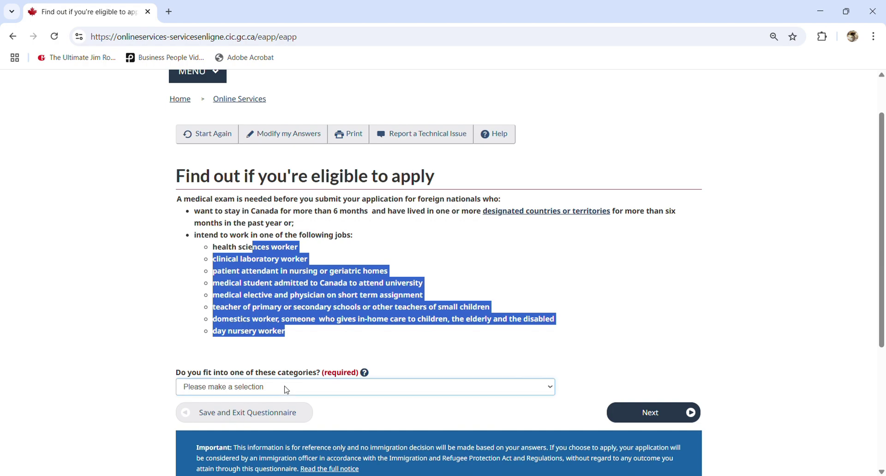
pyautogui.click(243, 435)
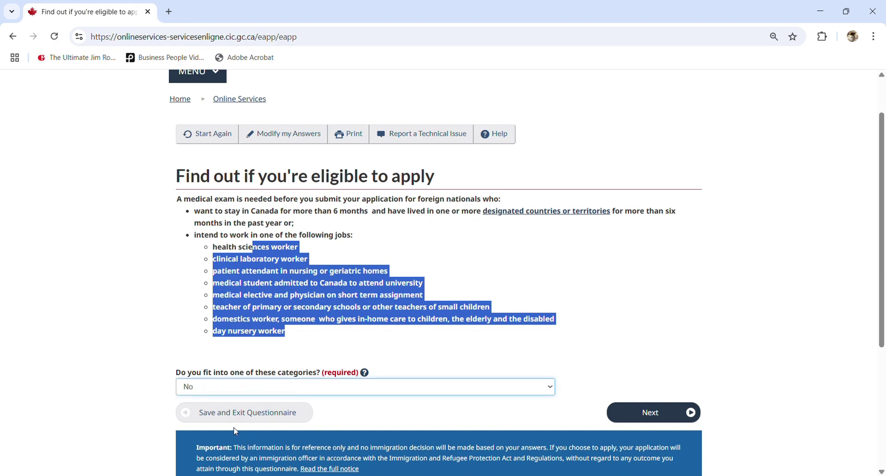
pyautogui.click(625, 422)
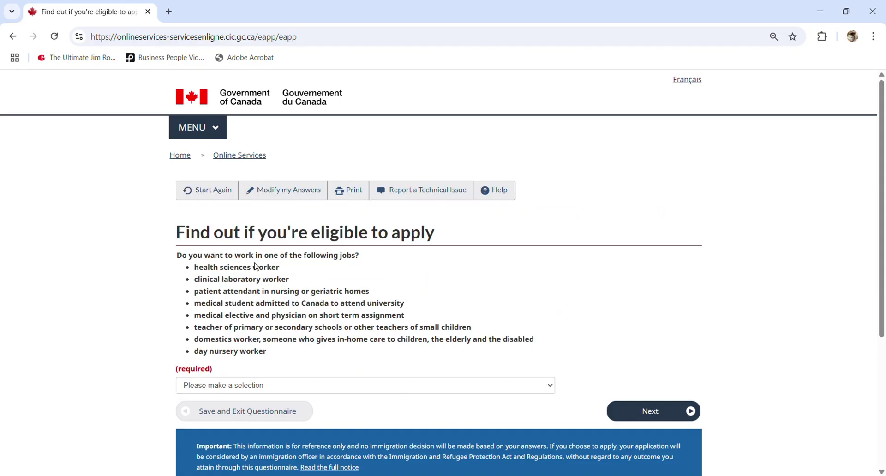
# Answer No to working in the listed jobs and to applying for a family member
pyautogui.click(255, 387)
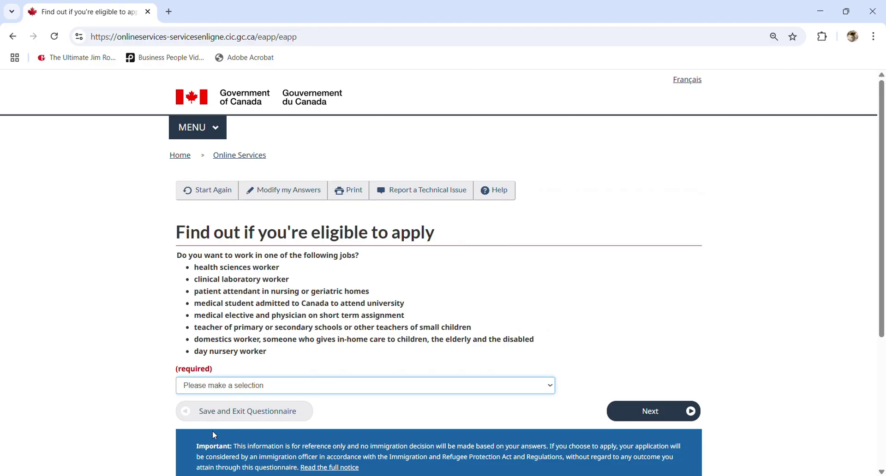
pyautogui.click(212, 431)
pyautogui.click(651, 412)
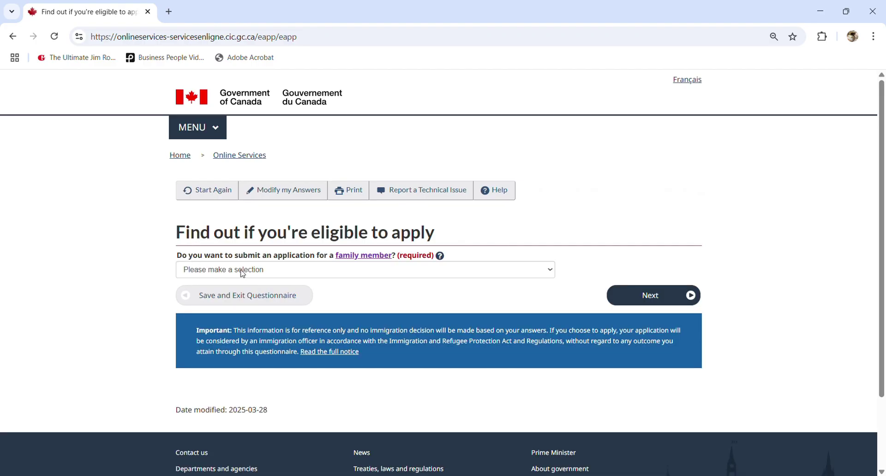
pyautogui.click(319, 271)
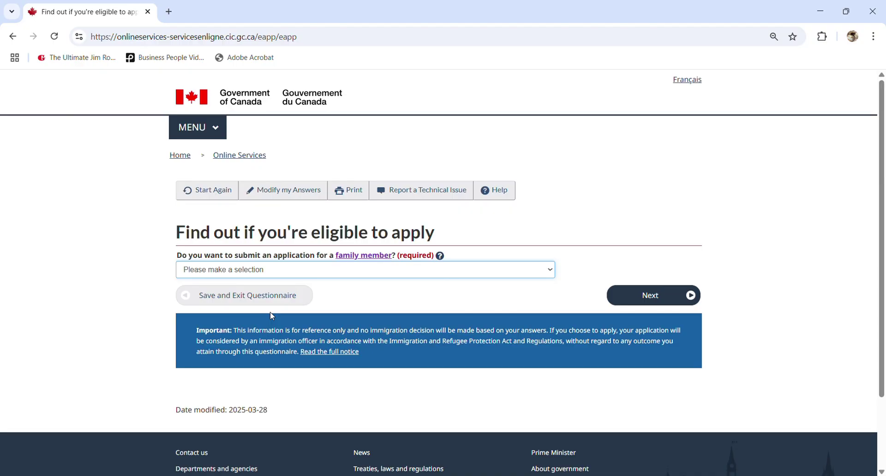
pyautogui.press('n')
pyautogui.click(661, 295)
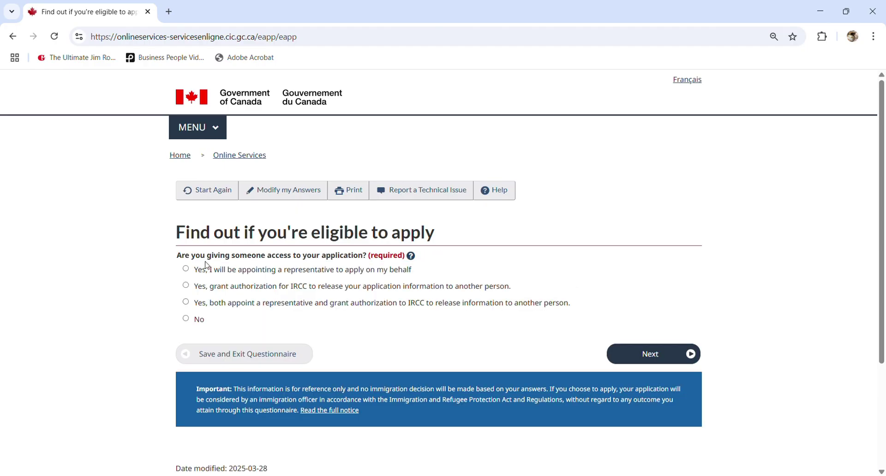
# Answer No to giving someone access and Yes to having given biometrics
pyautogui.click(185, 321)
pyautogui.click(644, 355)
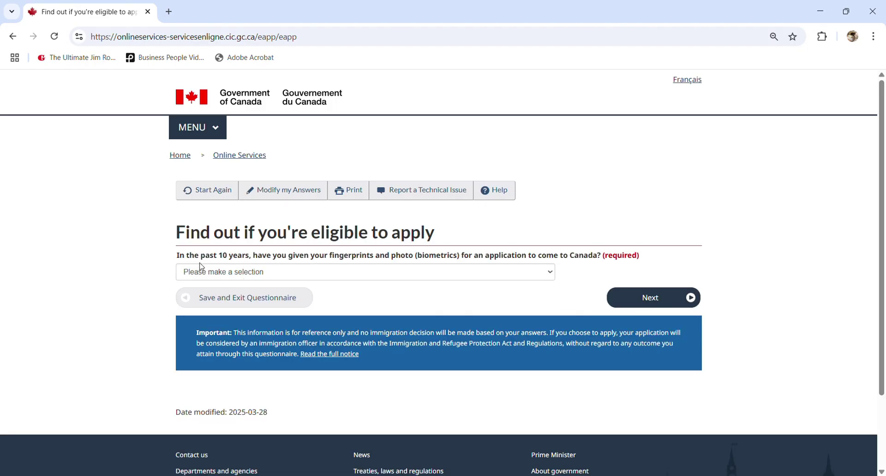
pyautogui.click(201, 270)
pyautogui.click(238, 307)
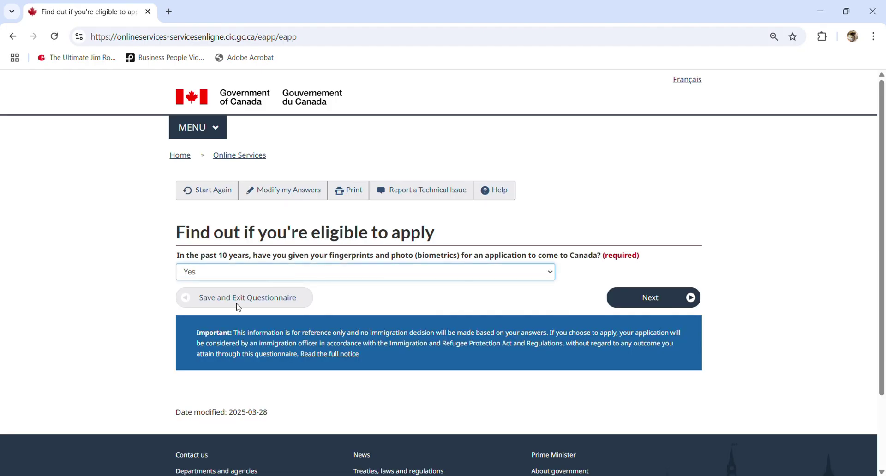
pyautogui.click(657, 299)
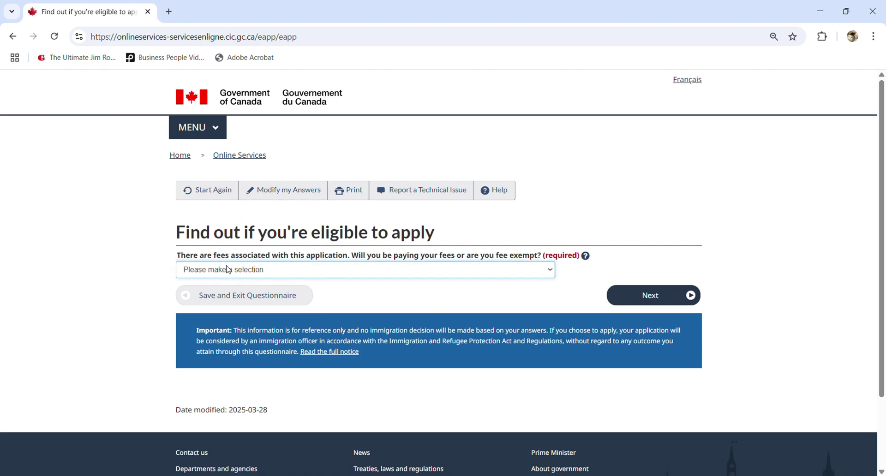
# Answer Yes to paying the fees, making digital document copies and paying online
pyautogui.click(229, 269)
pyautogui.click(225, 306)
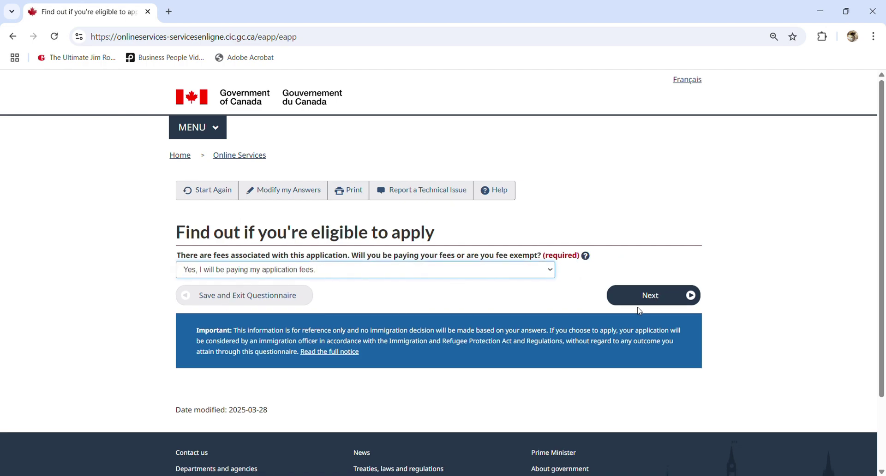
pyautogui.click(651, 300)
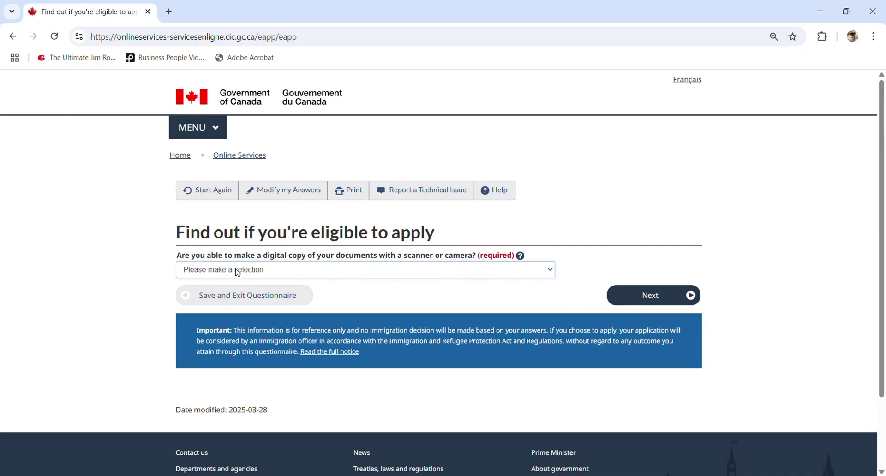
pyautogui.click(237, 272)
pyautogui.click(217, 297)
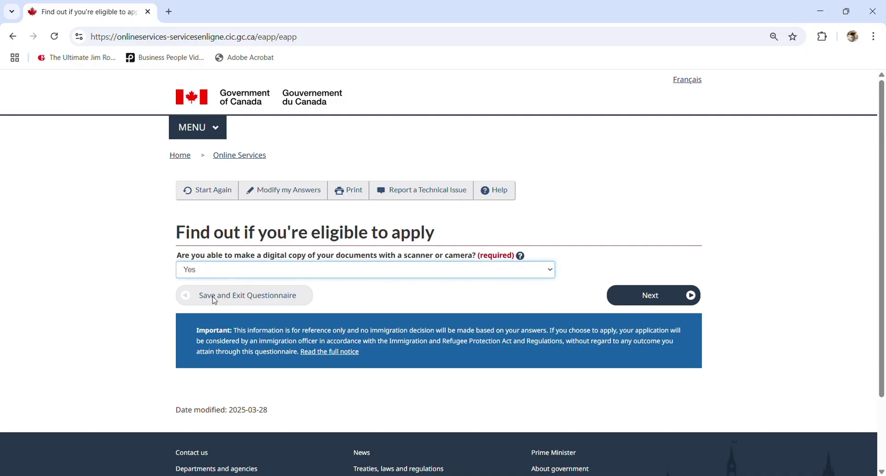
pyautogui.click(635, 302)
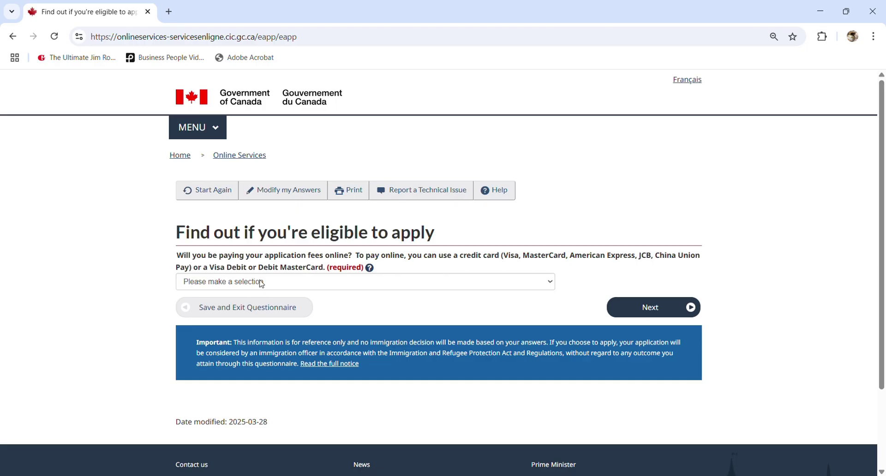
pyautogui.click(250, 281)
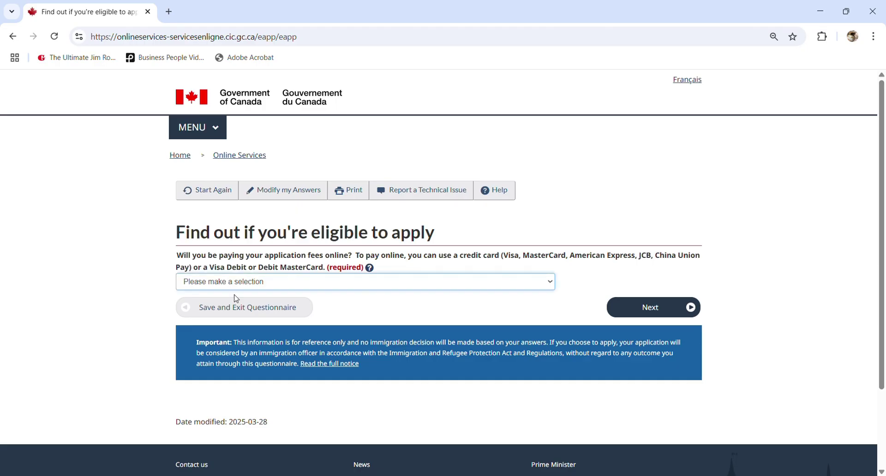
pyautogui.click(225, 314)
pyautogui.click(648, 307)
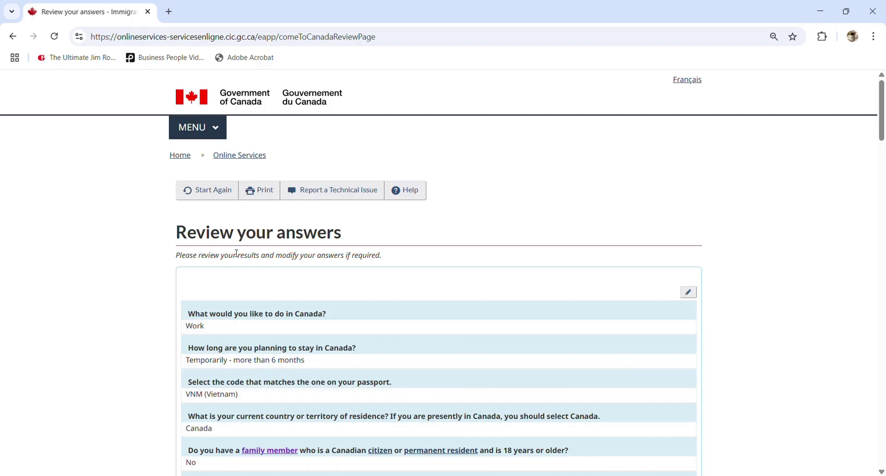
# Look over the listed answers and confirm them to reach the submission instructions
pyautogui.moveTo(882, 155)
pyautogui.mouseDown()
pyautogui.moveTo(864, 365)
pyautogui.moveTo(846, 437)
pyautogui.moveTo(846, 369)
pyautogui.moveTo(855, 404)
pyautogui.mouseUp()
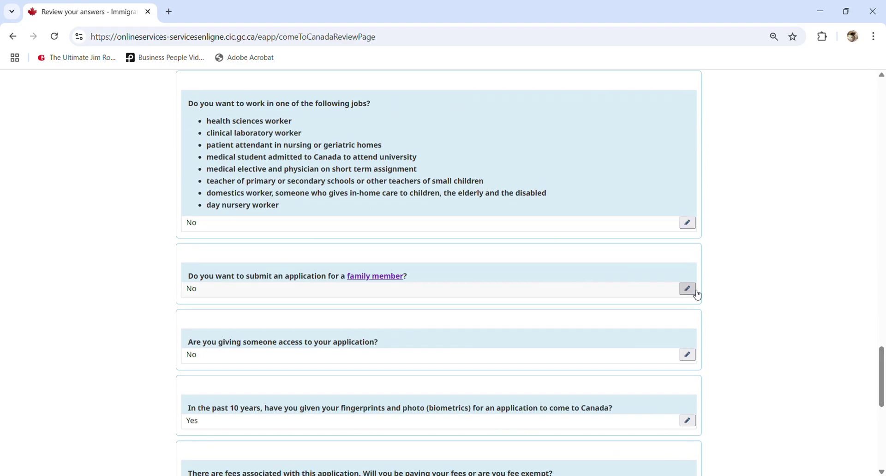
pyautogui.moveTo(882, 374); pyautogui.dragTo(882, 425)
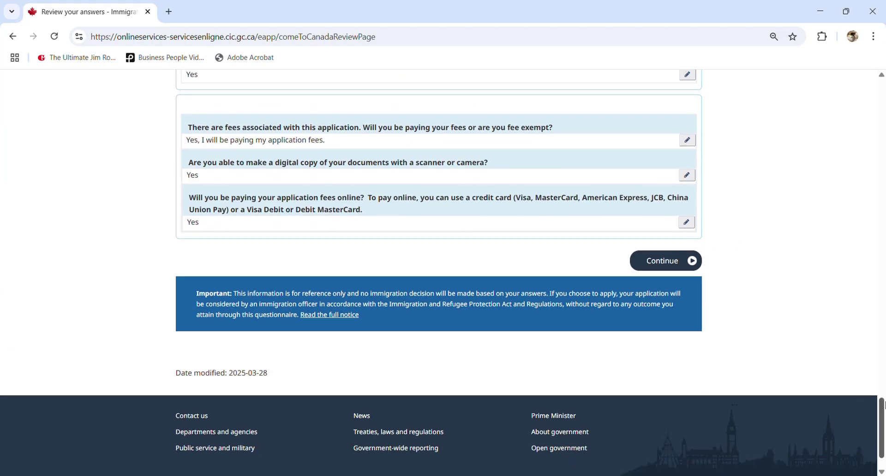
pyautogui.scroll(10, 883, 414)
pyautogui.scroll(-10, 883, 419)
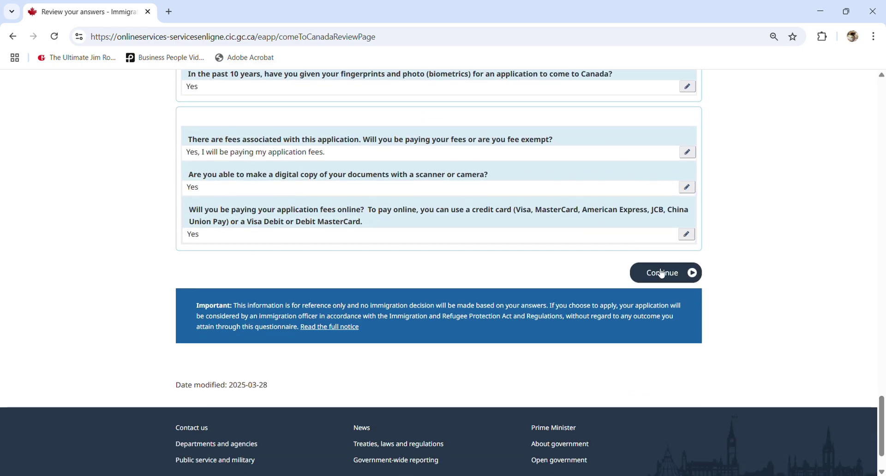
pyautogui.click(661, 273)
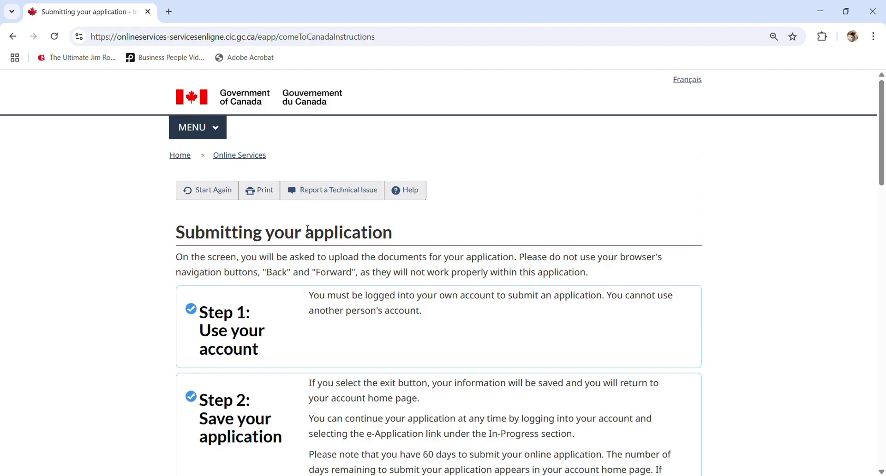
# Read through Steps 1–4 of the submission instructions and continue to the document checklist
pyautogui.scroll(-5, 308, 229)
pyautogui.scroll(-13, 263, 243)
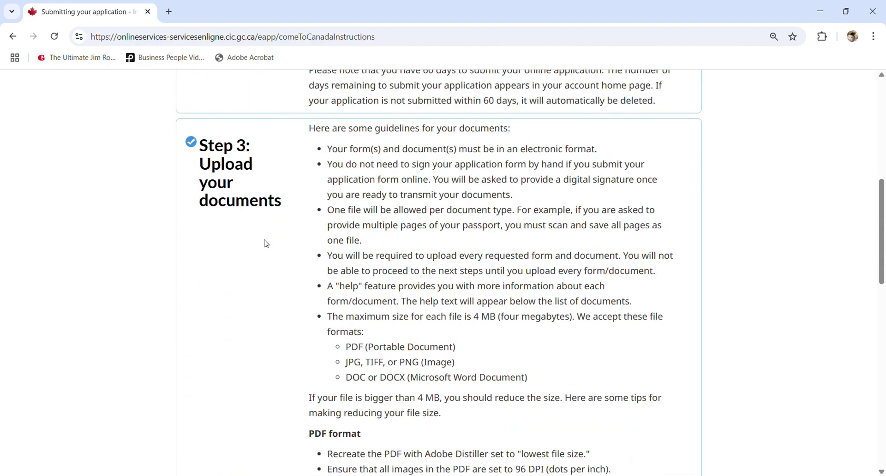
pyautogui.scroll(-5, 271, 243)
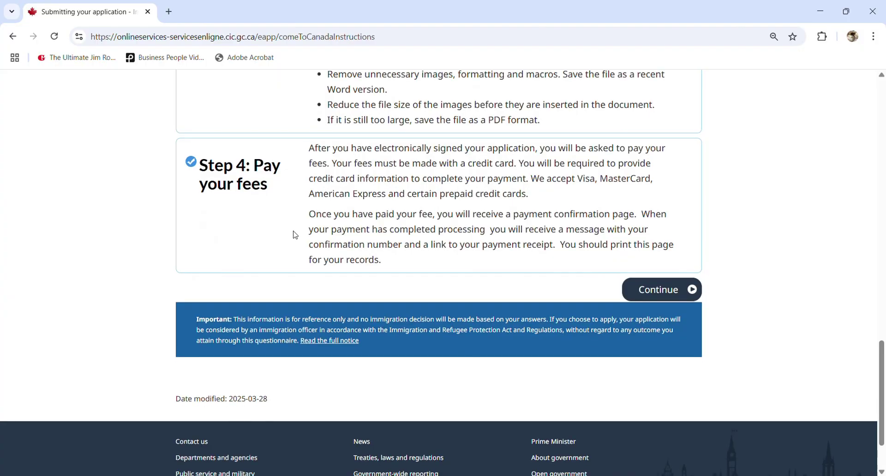
pyautogui.click(661, 294)
pyautogui.scroll(-1, 310, 215)
pyautogui.scroll(-1, 310, 215)
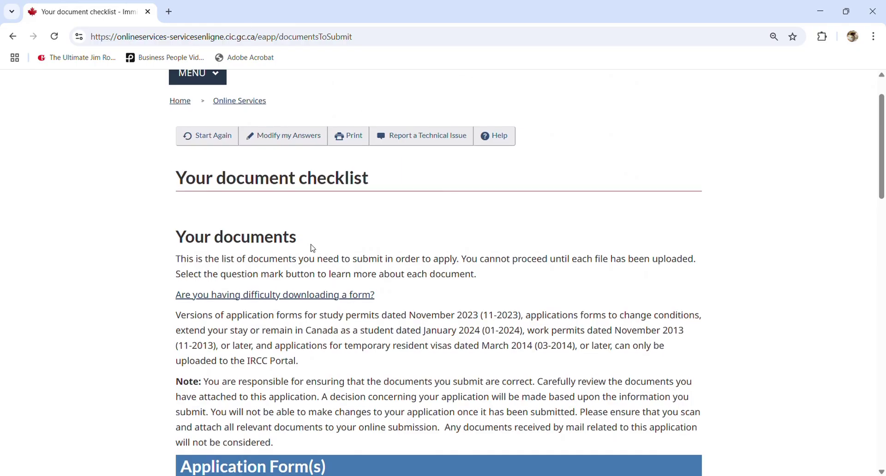
pyautogui.scroll(-5, 310, 249)
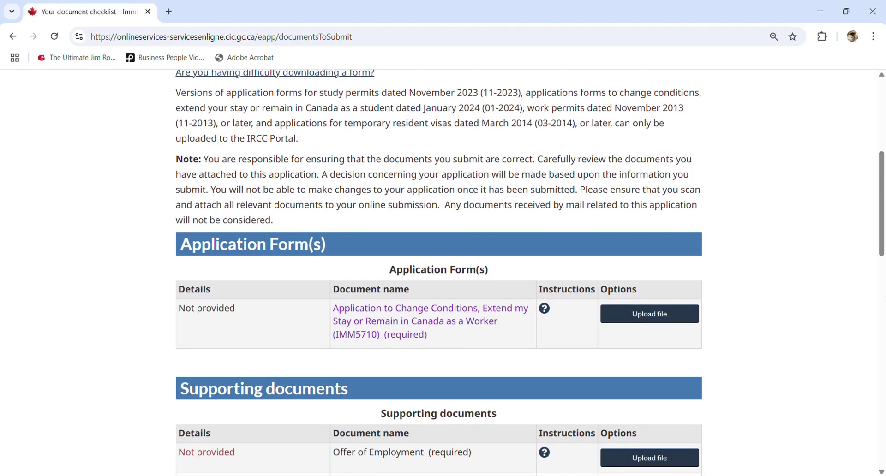
pyautogui.scroll(-1, 882, 225)
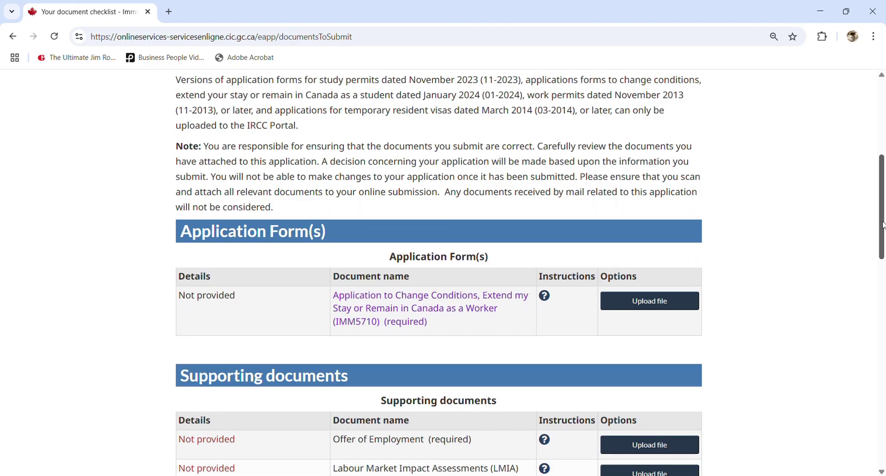
pyautogui.moveTo(883, 225); pyautogui.dragTo(883, 226)
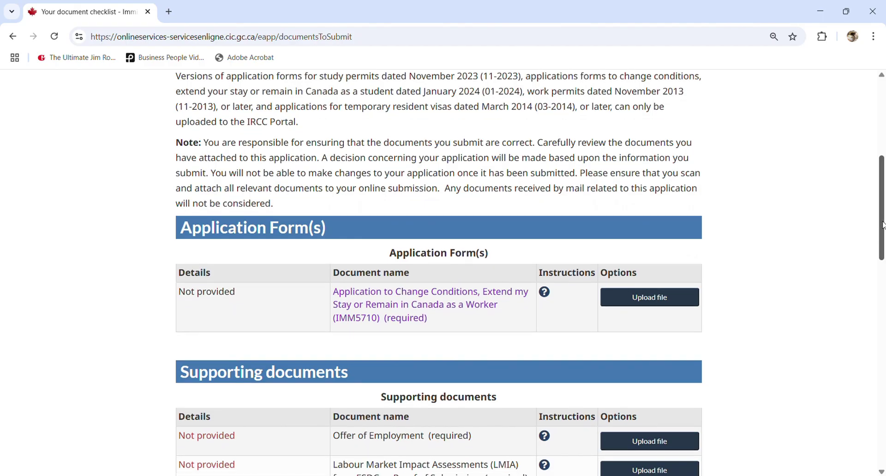
pyautogui.moveTo(883, 225); pyautogui.dragTo(883, 257)
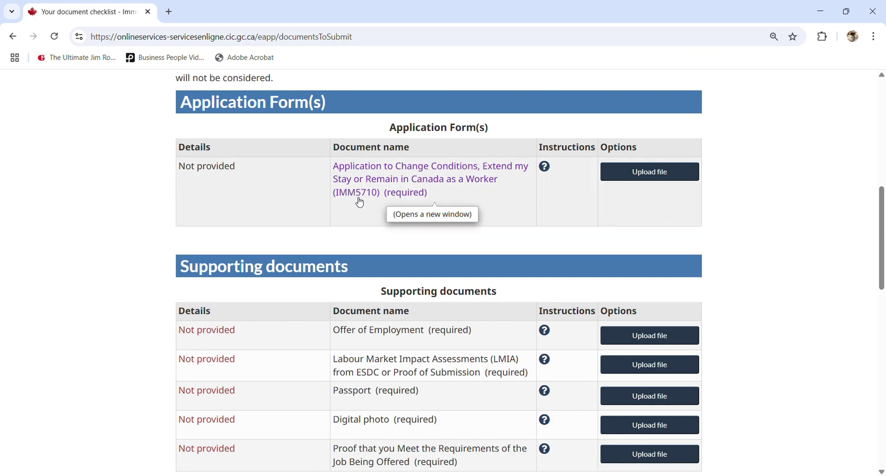
pyautogui.scroll(-3, 358, 204)
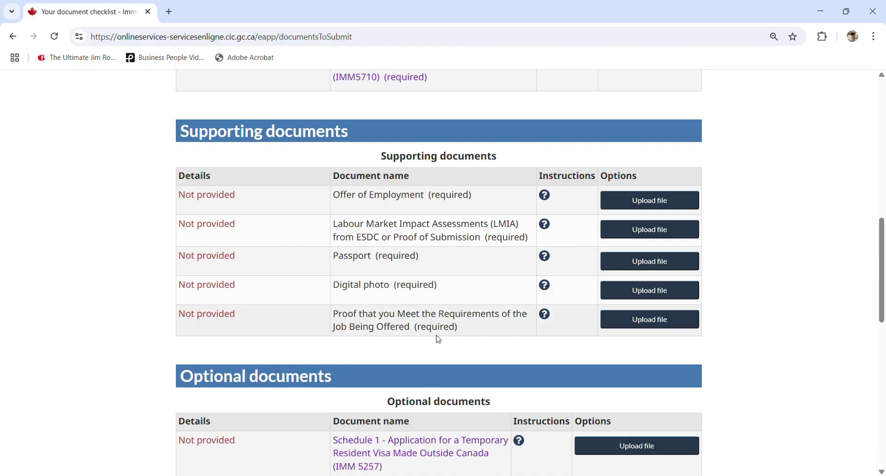
pyautogui.scroll(-1, 401, 343)
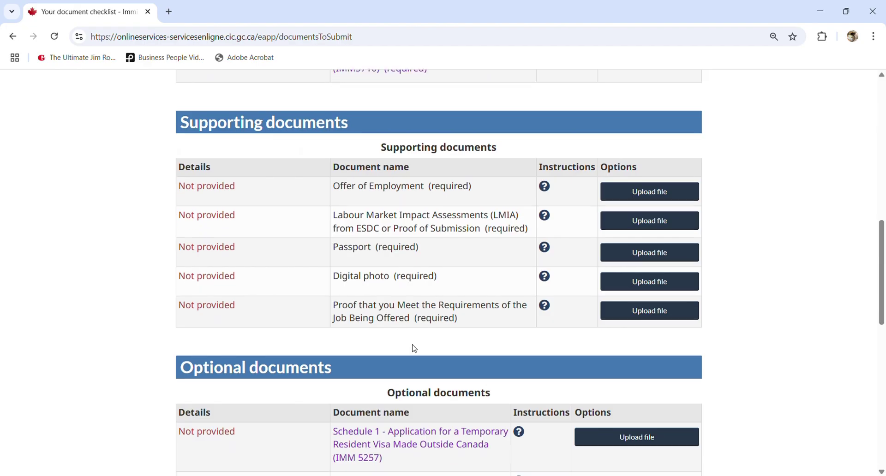
pyautogui.scroll(-1, 438, 365)
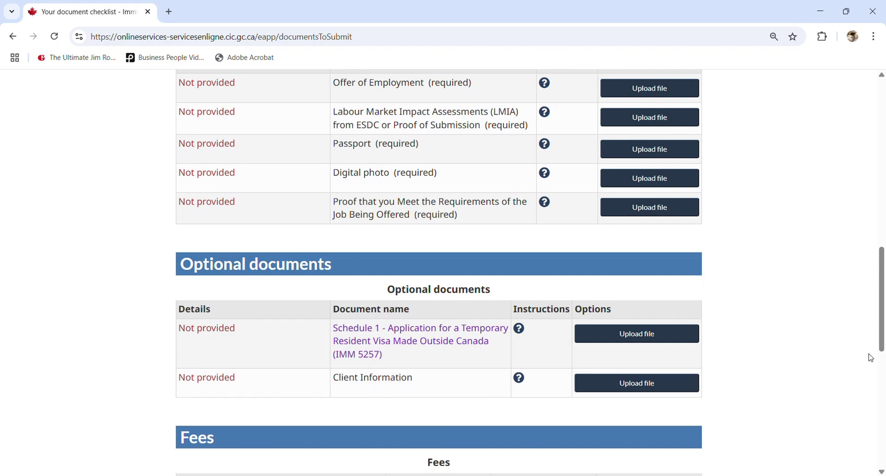
pyautogui.moveTo(882, 342); pyautogui.dragTo(882, 294)
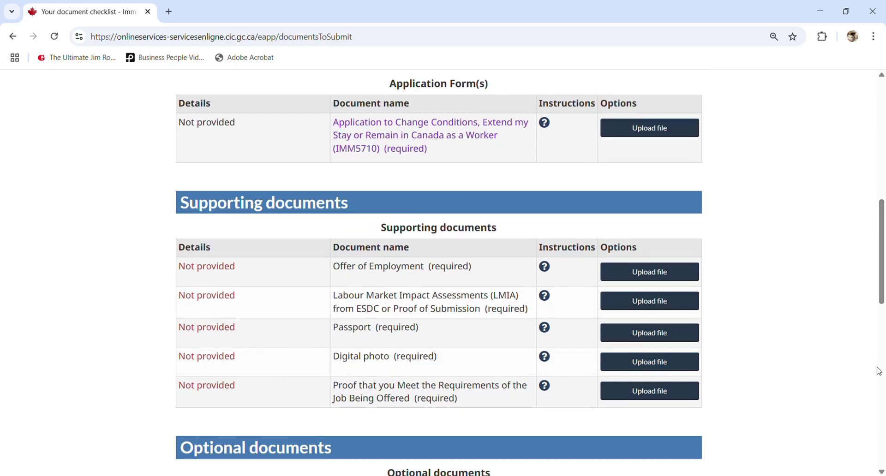
pyautogui.moveTo(882, 298); pyautogui.dragTo(883, 358)
pyautogui.moveTo(885, 375); pyautogui.dragTo(885, 376)
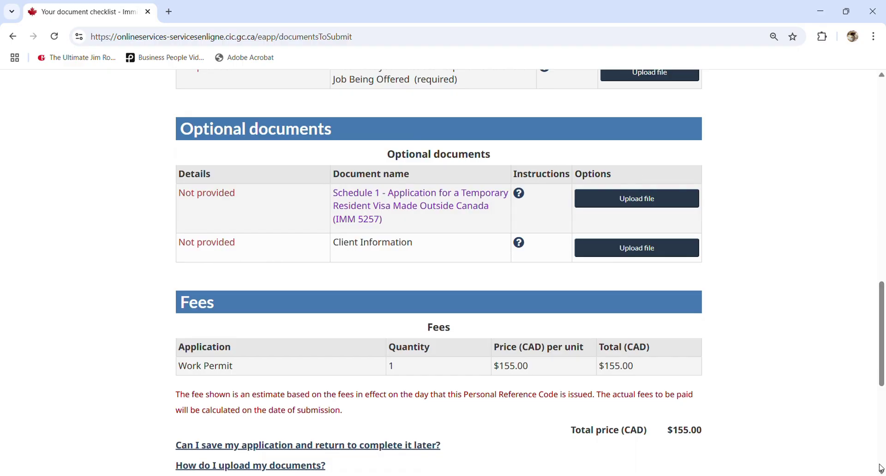
pyautogui.scroll(-4, 871, 363)
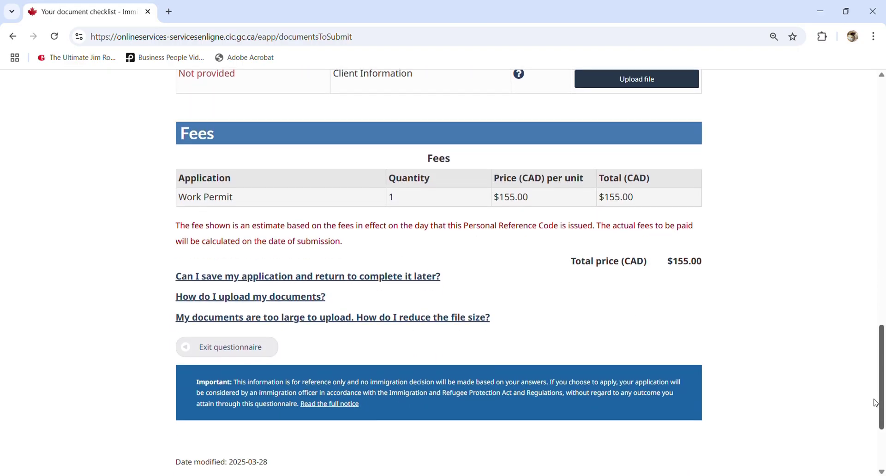
pyautogui.scroll(15, 875, 245)
pyautogui.scroll(-8, 874, 185)
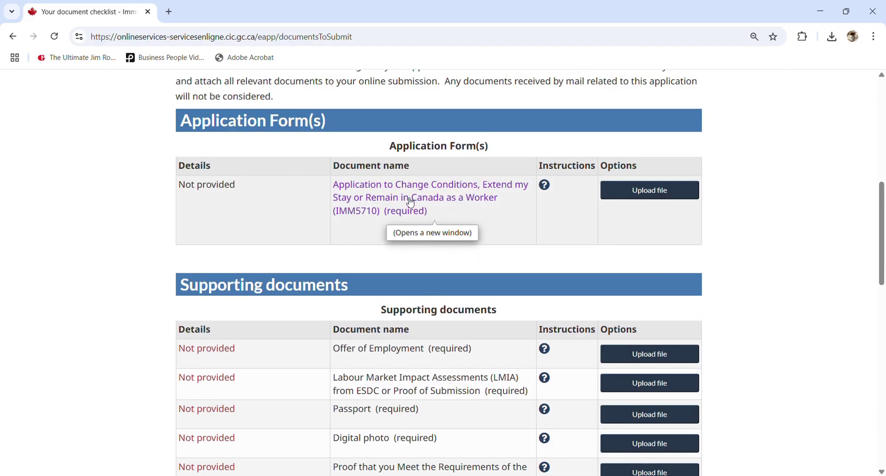
# Go to the IMM5710 form page from the checklist and download the IMM 5710 PDF
pyautogui.click(410, 203)
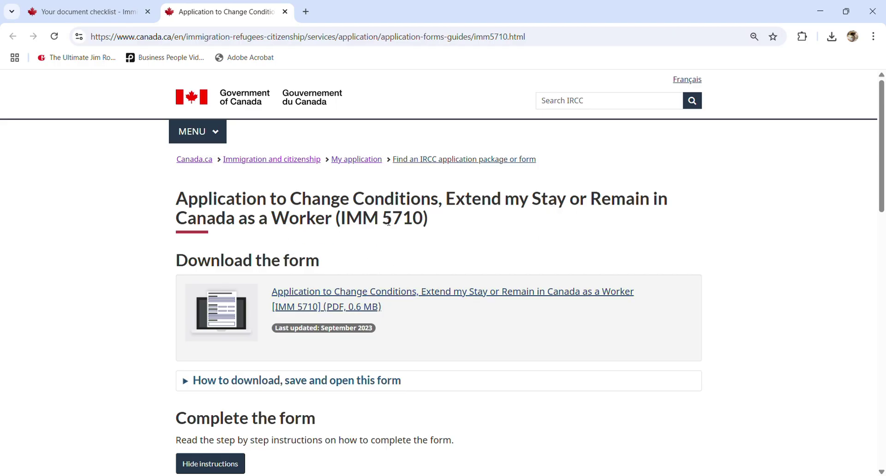
pyautogui.click(397, 296)
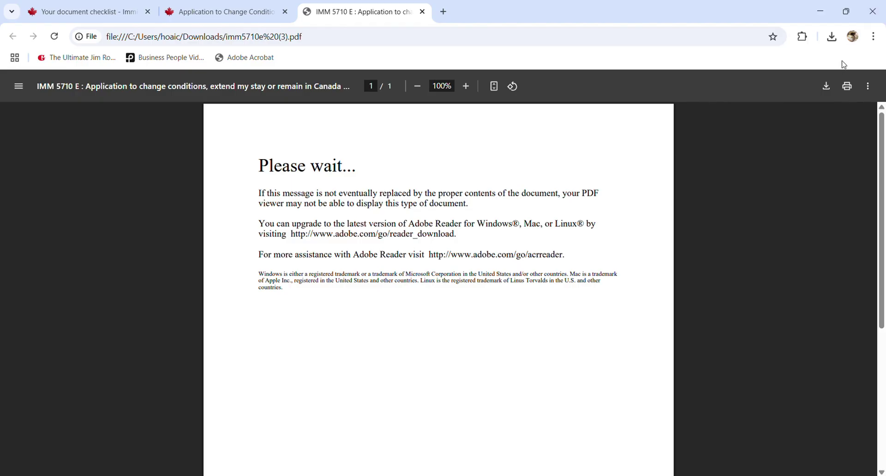
# Close the unreadable PDF tab and switch back to the filled form in Acrobat
pyautogui.hotkey('ctrl', 'w')
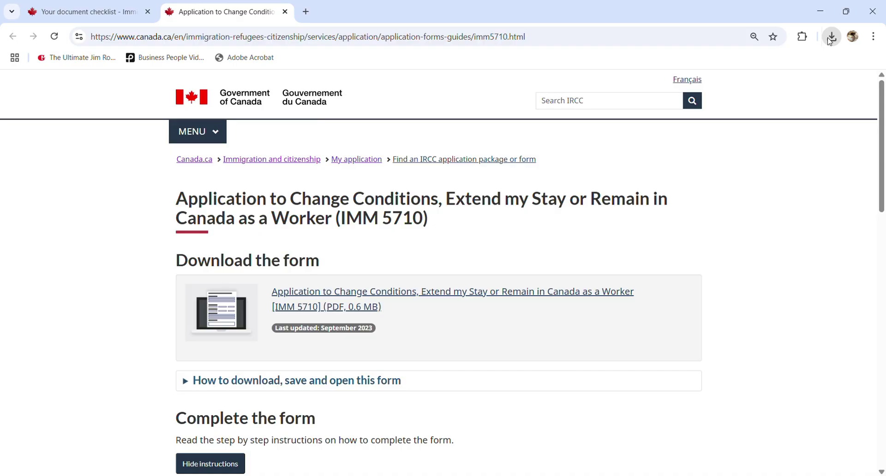
pyautogui.hotkey('alt', 'Tab')
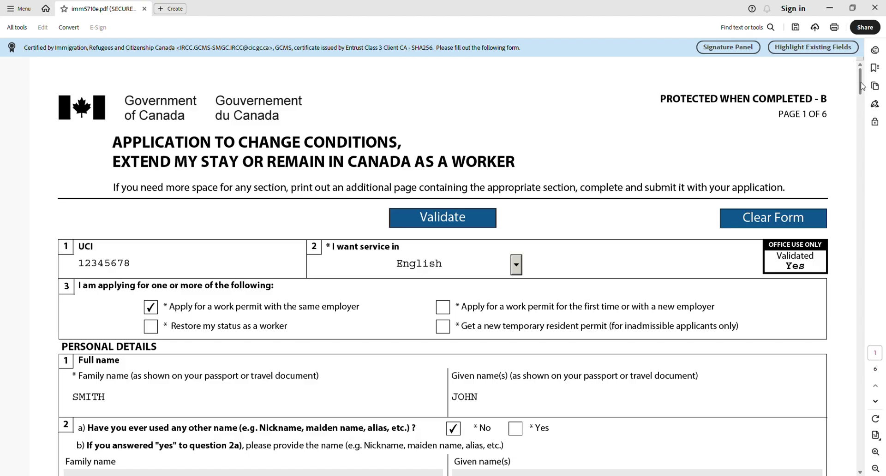
pyautogui.moveTo(862, 86); pyautogui.dragTo(859, 94)
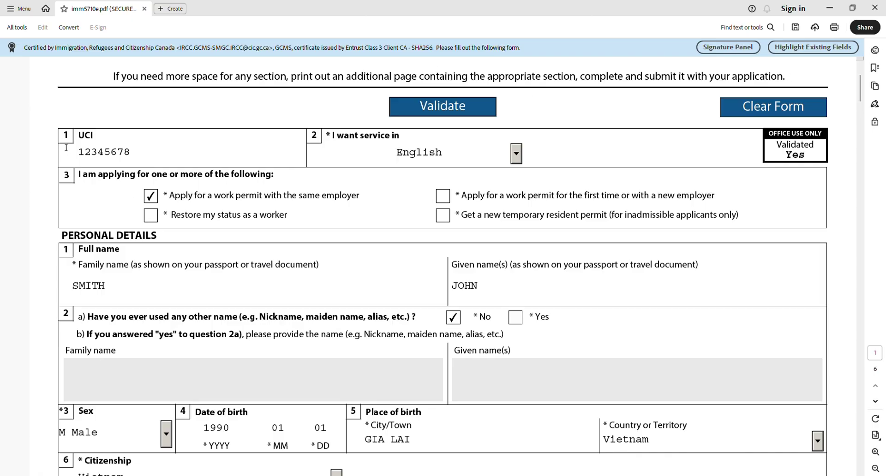
pyautogui.doubleClick(122, 152)
pyautogui.click(122, 152)
pyautogui.moveTo(114, 236); pyautogui.dragTo(172, 216)
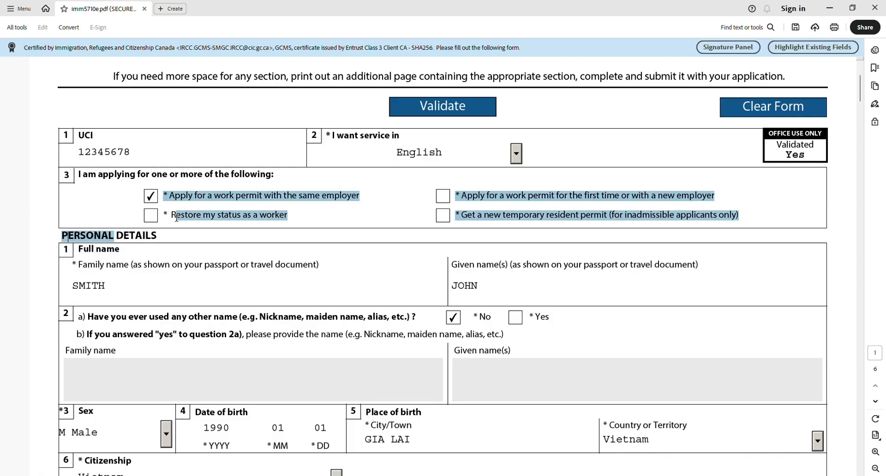
pyautogui.click(168, 236)
pyautogui.scroll(-1, 177, 250)
pyautogui.scroll(-1, 177, 250)
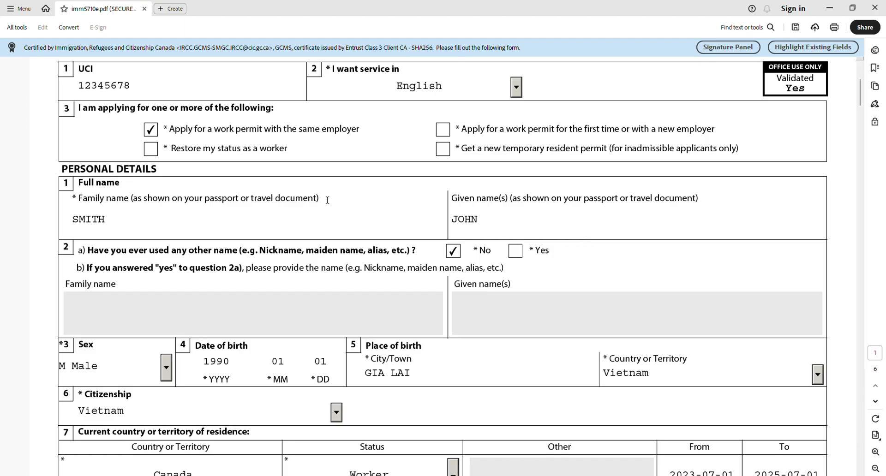
pyautogui.scroll(-1, 168, 247)
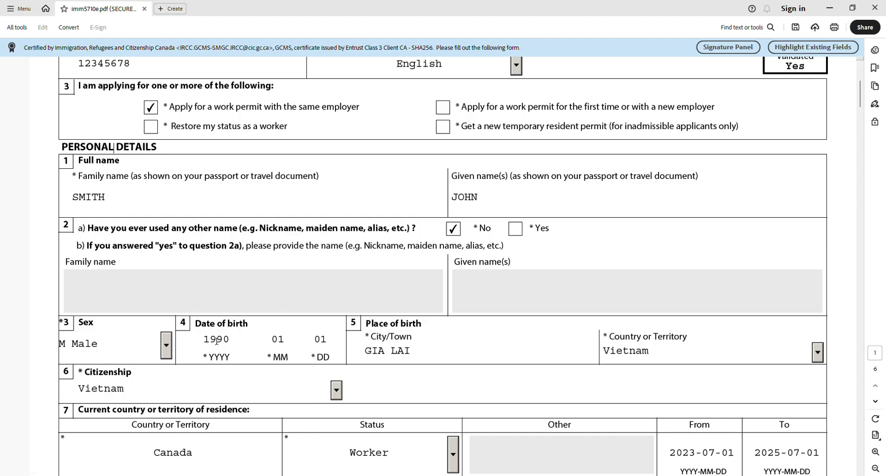
pyautogui.scroll(-2, 415, 339)
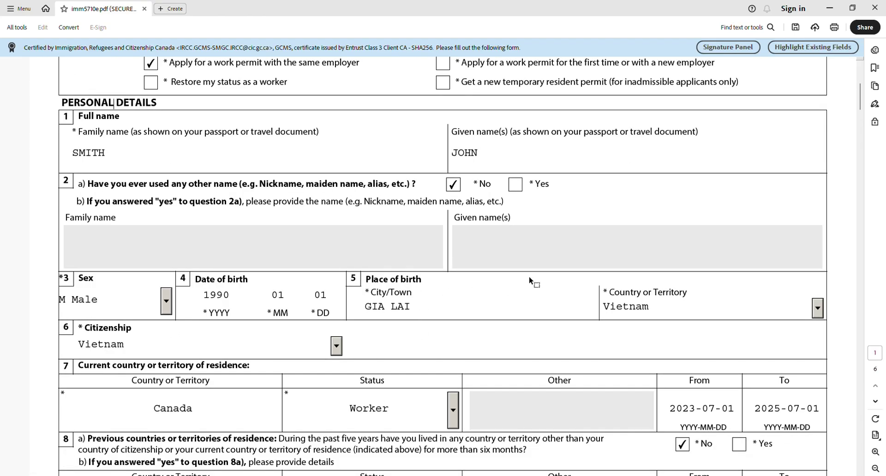
pyautogui.scroll(-4, 390, 322)
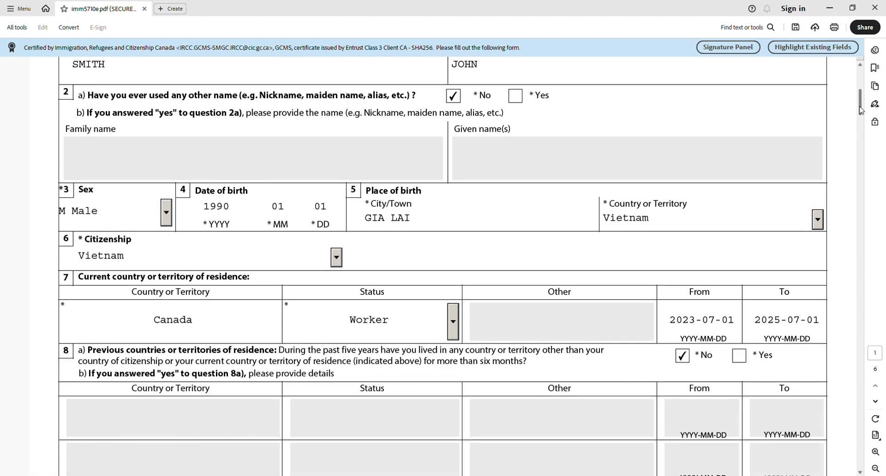
pyautogui.moveTo(860, 109); pyautogui.dragTo(860, 115)
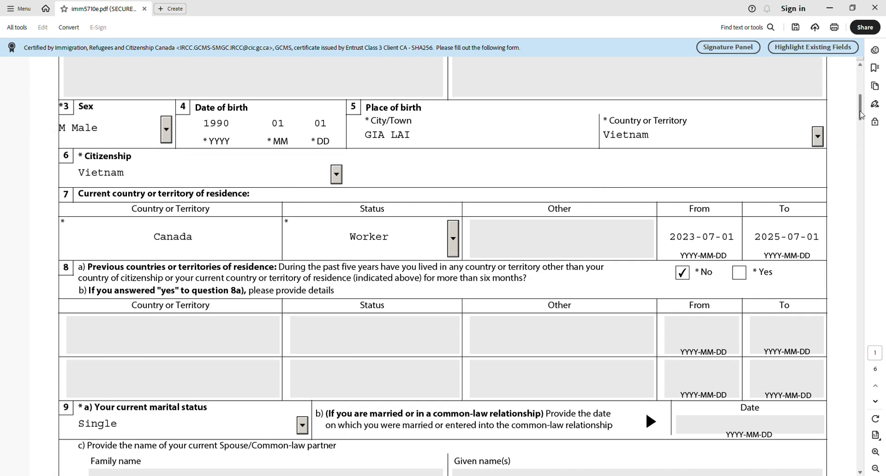
pyautogui.moveTo(860, 114); pyautogui.dragTo(860, 132)
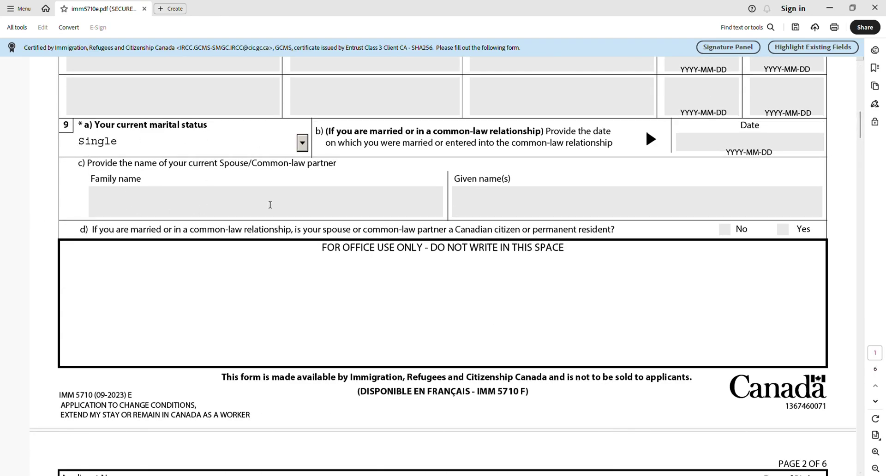
pyautogui.moveTo(860, 128); pyautogui.dragTo(851, 216)
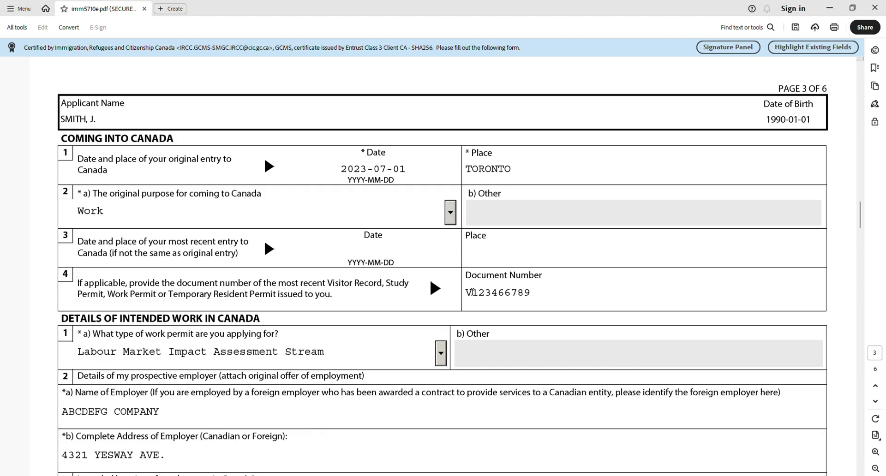
# Correct the document number's first letter to an uppercase W
pyautogui.moveTo(471, 293); pyautogui.dragTo(465, 292)
pyautogui.write('w')
pyautogui.press('BackSpace')
pyautogui.write('W')
# Check the work permit type list, leaving the current choice unchanged
pyautogui.scroll(-3, 208, 298)
pyautogui.scroll(-4, 37, 325)
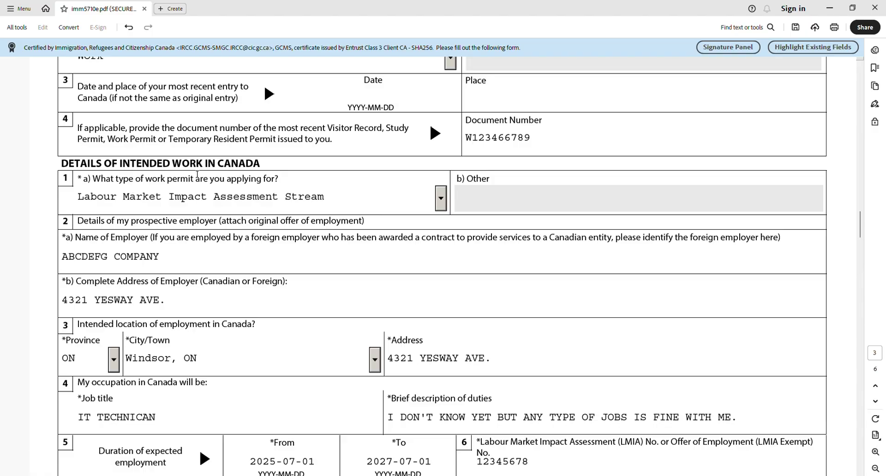
pyautogui.click(441, 199)
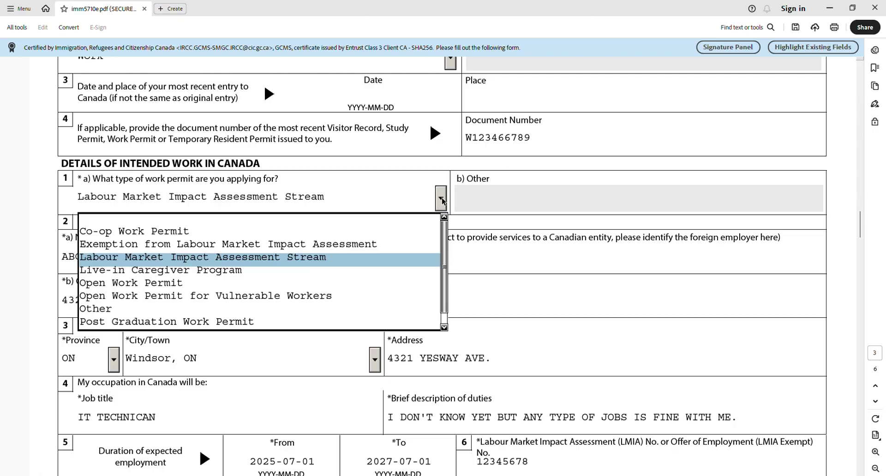
pyautogui.click(442, 198)
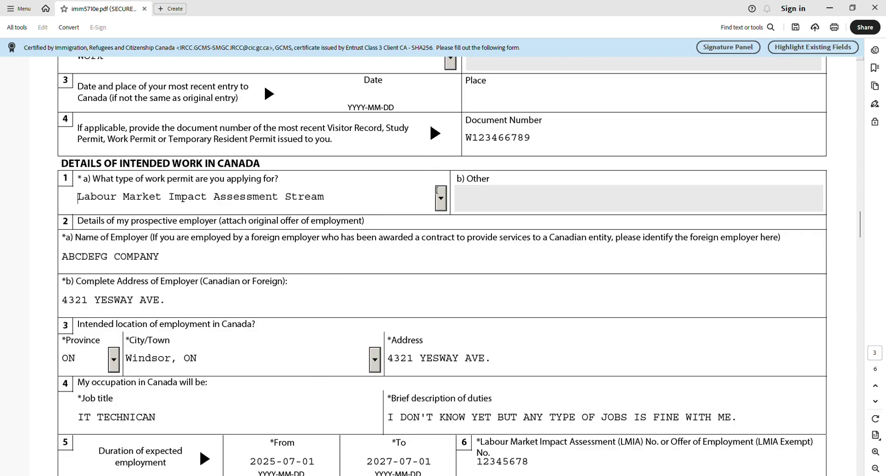
pyautogui.click(442, 198)
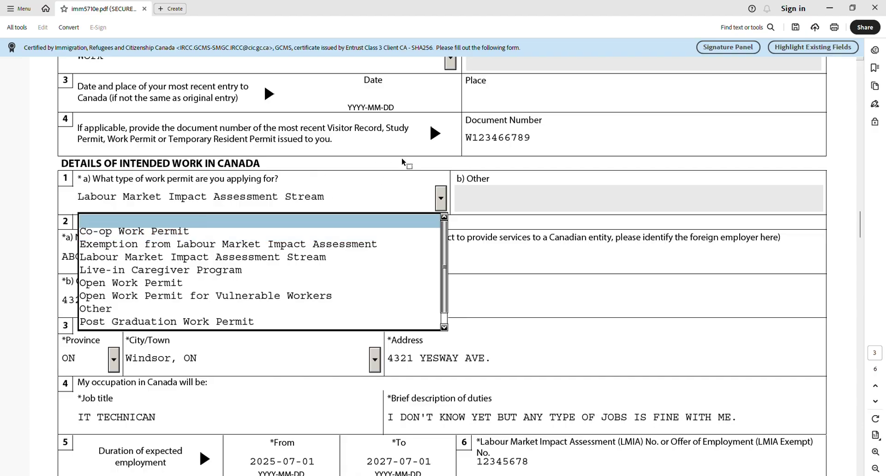
pyautogui.click(440, 201)
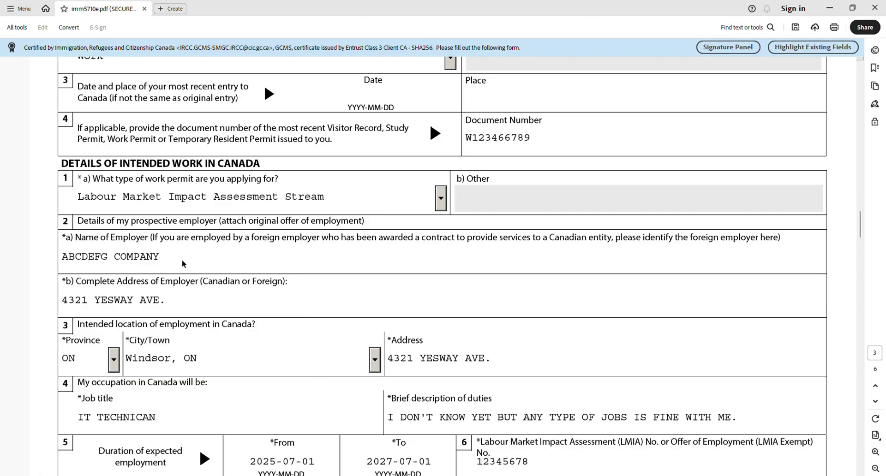
# Replace the Brief description of duties with 'FIXING...'
pyautogui.scroll(-1, 182, 262)
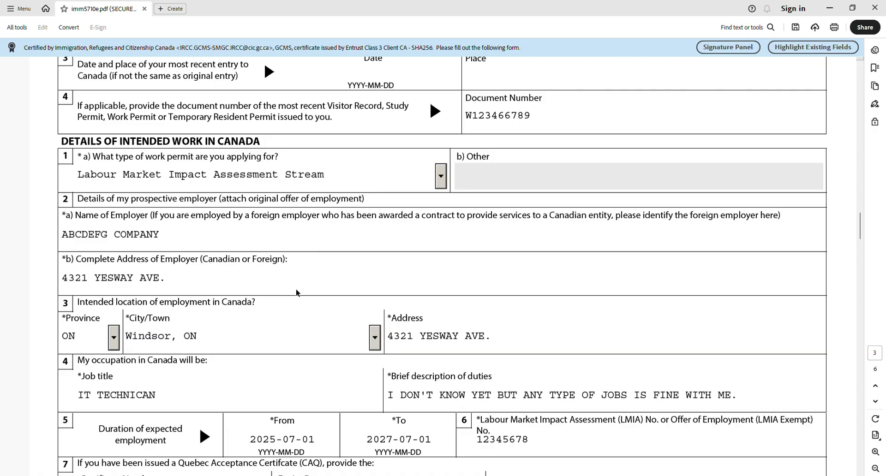
pyautogui.scroll(-2, 387, 297)
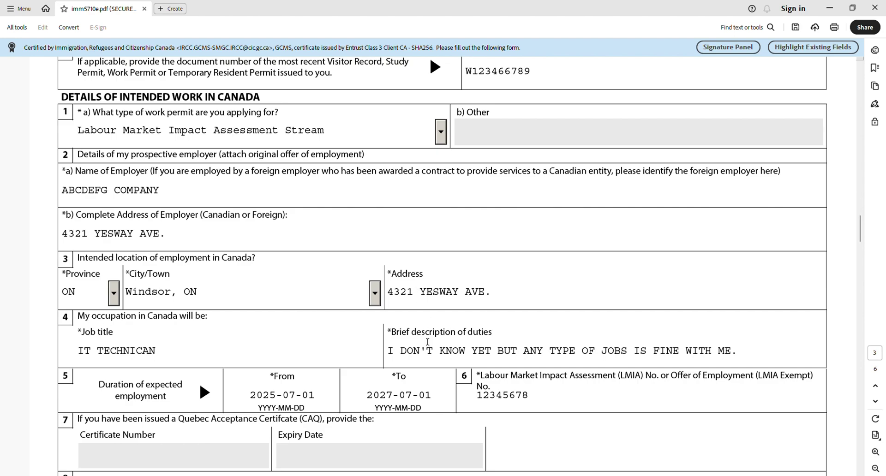
pyautogui.click(425, 353)
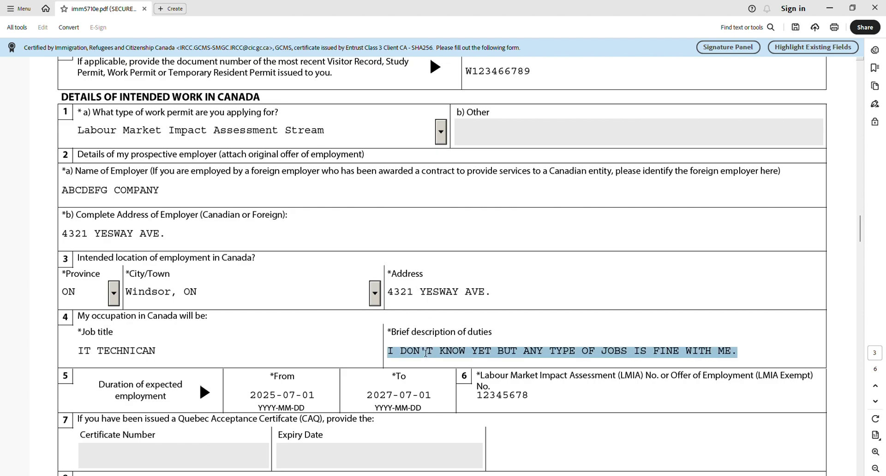
pyautogui.press('BackSpace')
pyautogui.write('ABCHD')
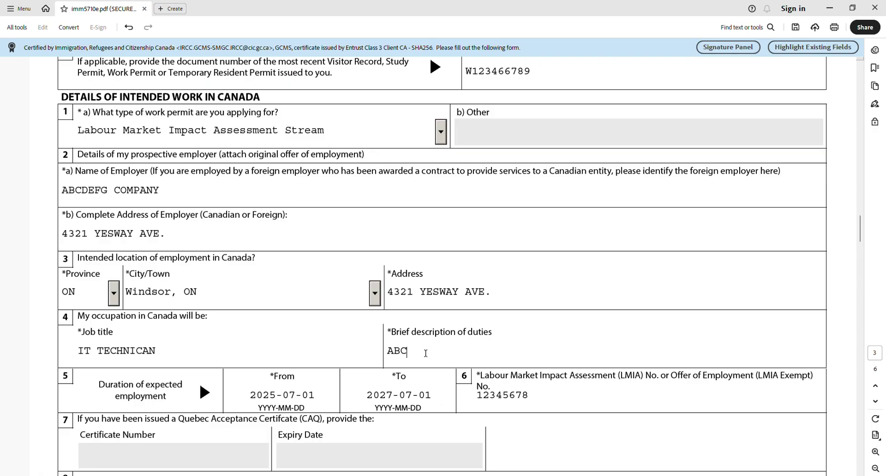
pyautogui.press('BackSpace')
pyautogui.press('BackSpace')
pyautogui.press('BackSpace')
pyautogui.press('BackSpace')
pyautogui.press('BackSpace')
pyautogui.write('FIXING...')
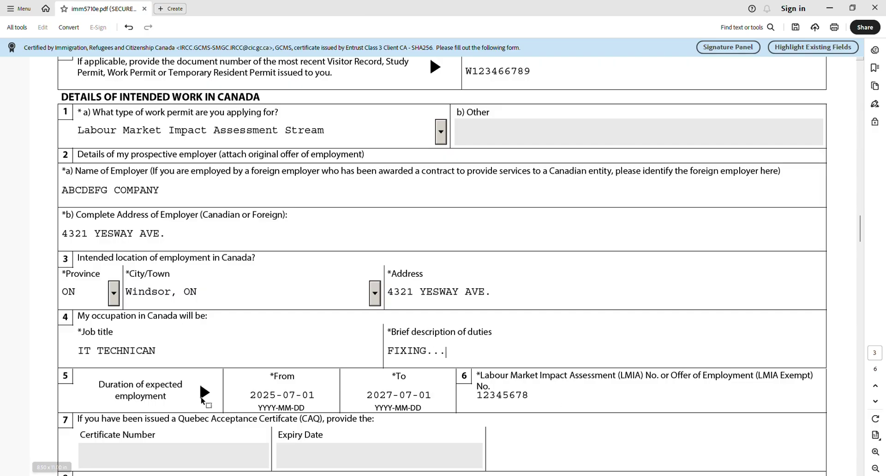
pyautogui.scroll(-1, 117, 378)
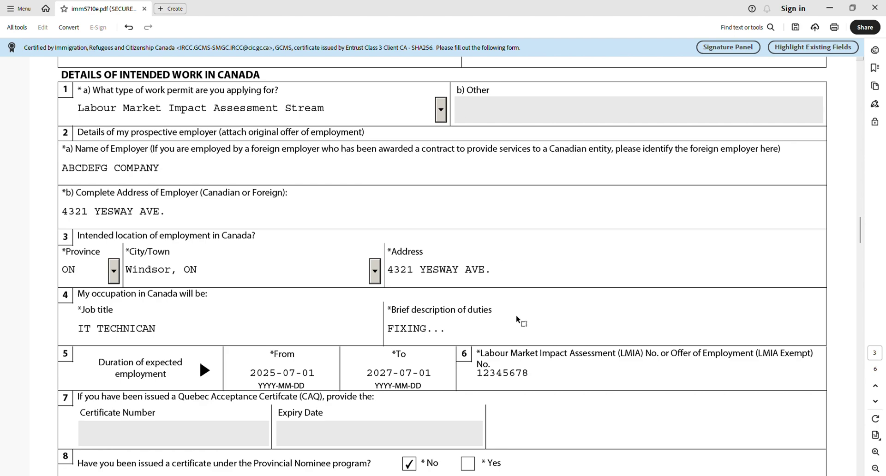
pyautogui.click(549, 376)
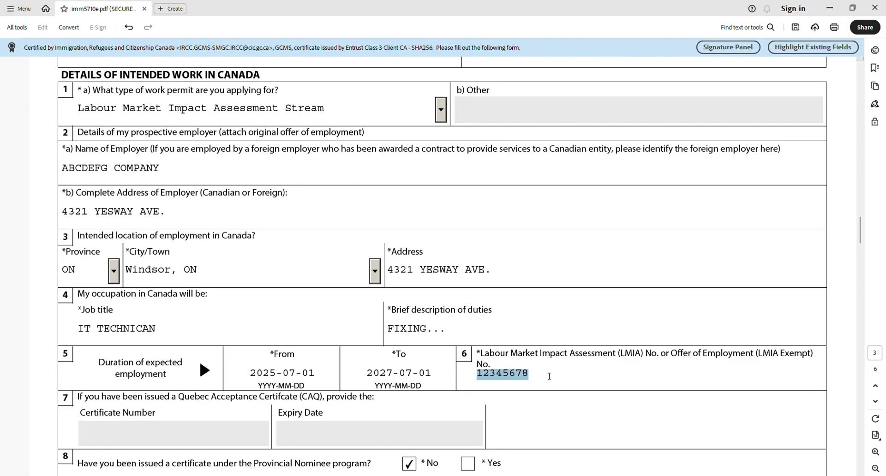
pyautogui.click(544, 381)
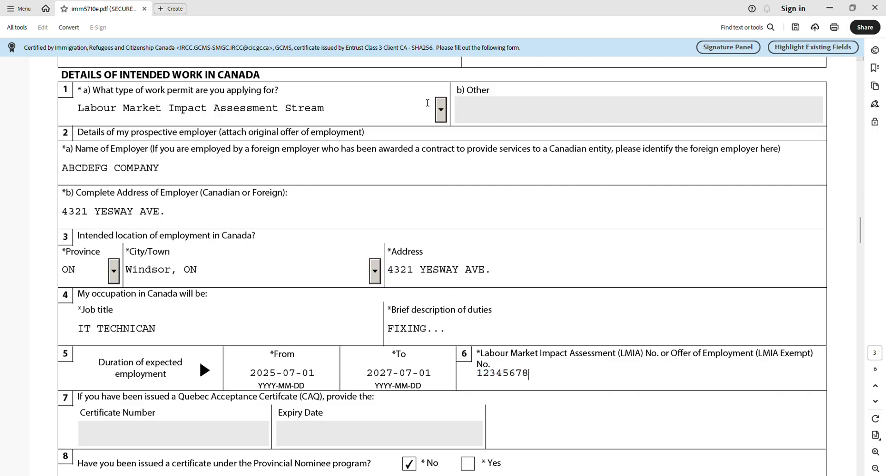
pyautogui.click(441, 114)
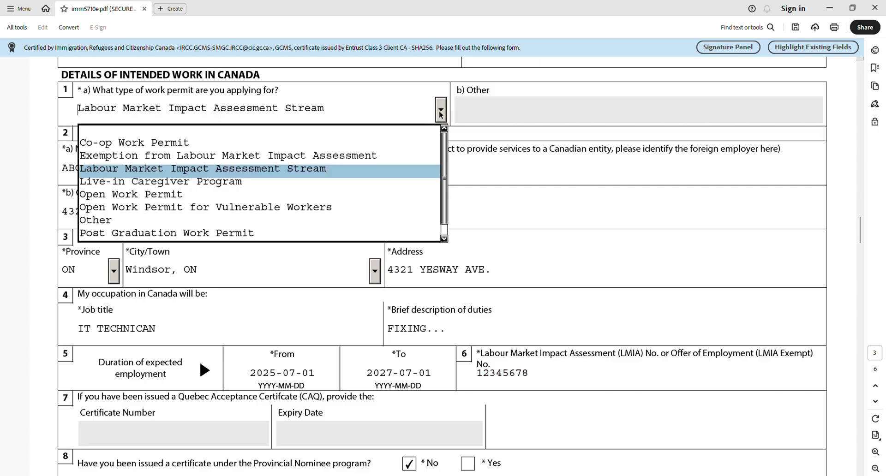
pyautogui.click(441, 111)
pyautogui.click(441, 110)
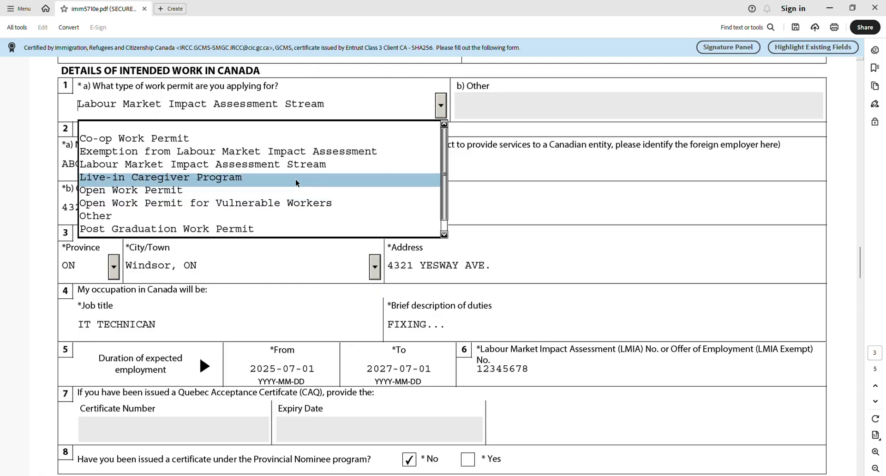
pyautogui.click(295, 138)
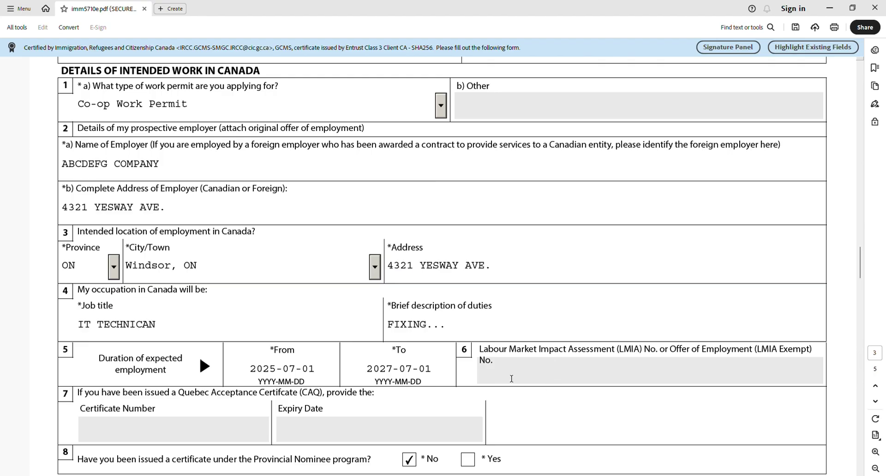
pyautogui.click(568, 372)
pyautogui.click(440, 106)
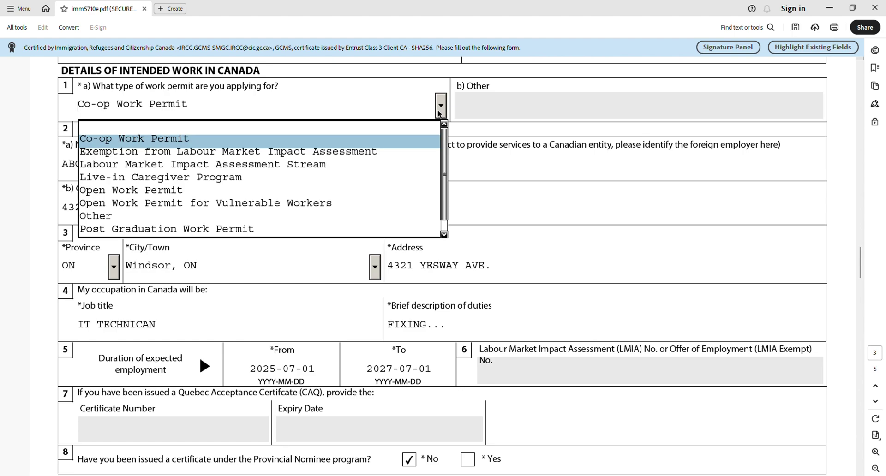
pyautogui.click(235, 180)
pyautogui.click(501, 371)
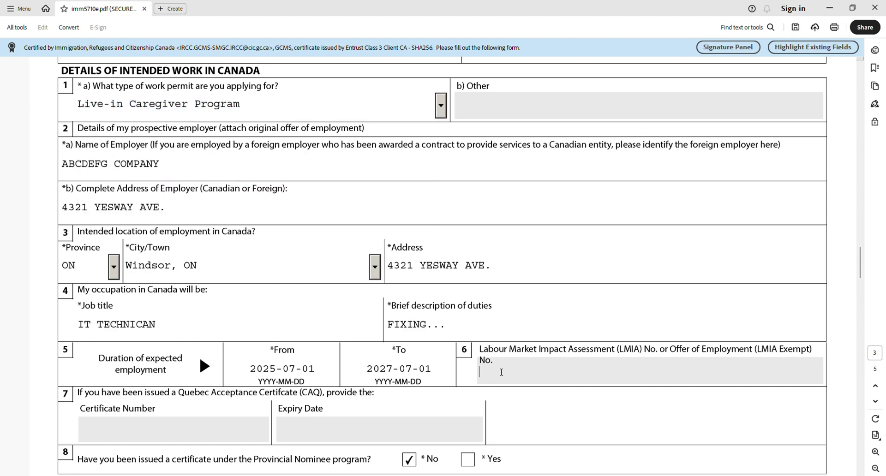
pyautogui.click(441, 106)
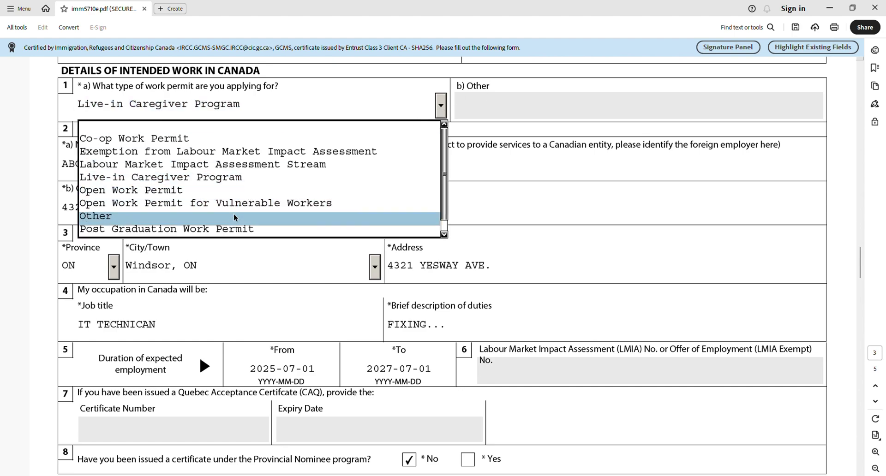
pyautogui.click(226, 229)
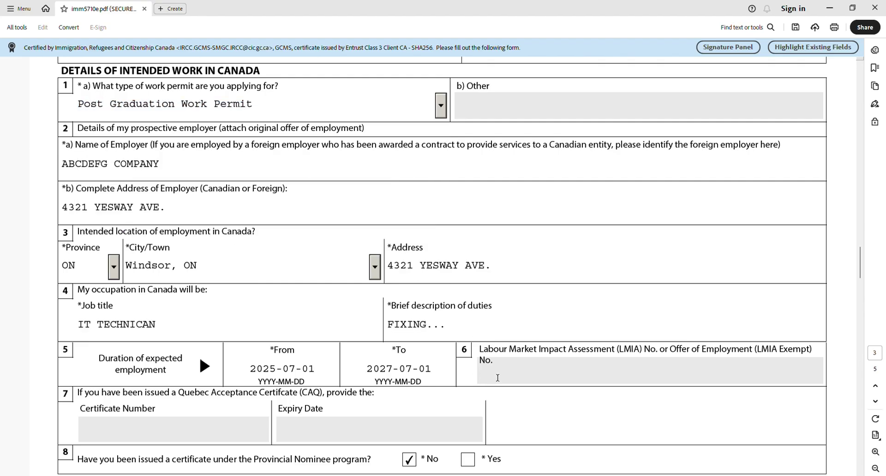
pyautogui.click(498, 375)
pyautogui.click(440, 113)
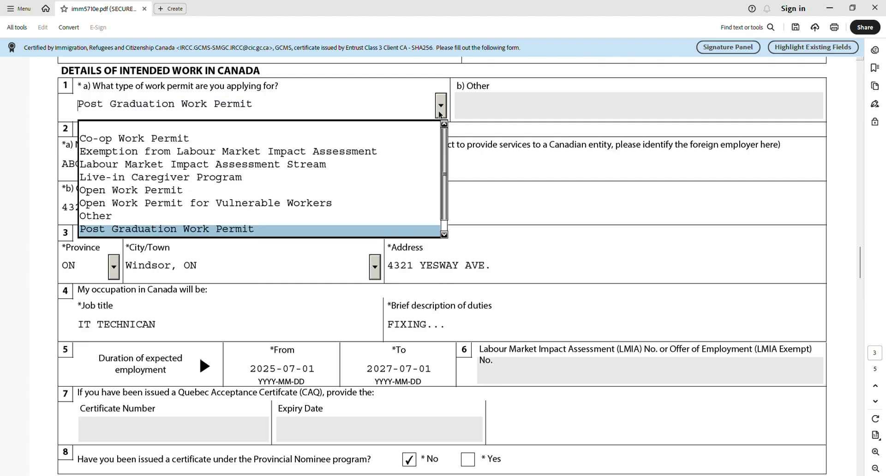
pyautogui.click(352, 154)
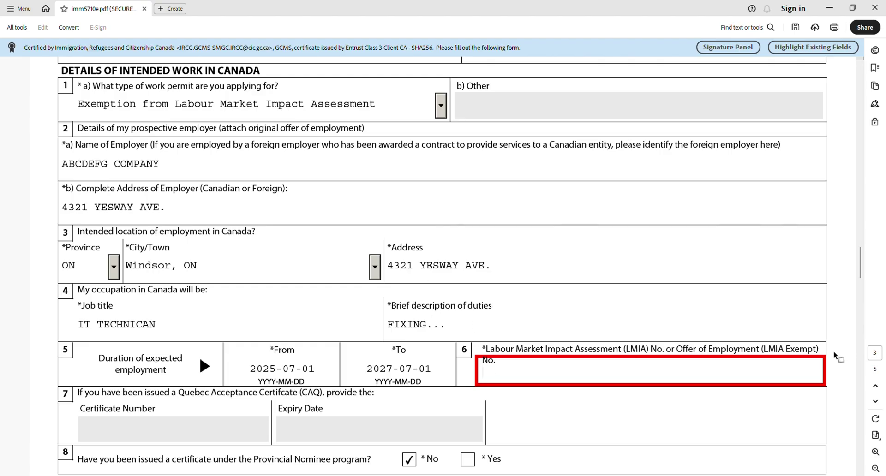
pyautogui.write('ASDFASD')
pyautogui.press('BackSpace')
pyautogui.press('BackSpace')
pyautogui.press('BackSpace')
pyautogui.press('BackSpace')
pyautogui.press('BackSpace')
pyautogui.press('BackSpace')
pyautogui.press('BackSpace')
pyautogui.click(444, 110)
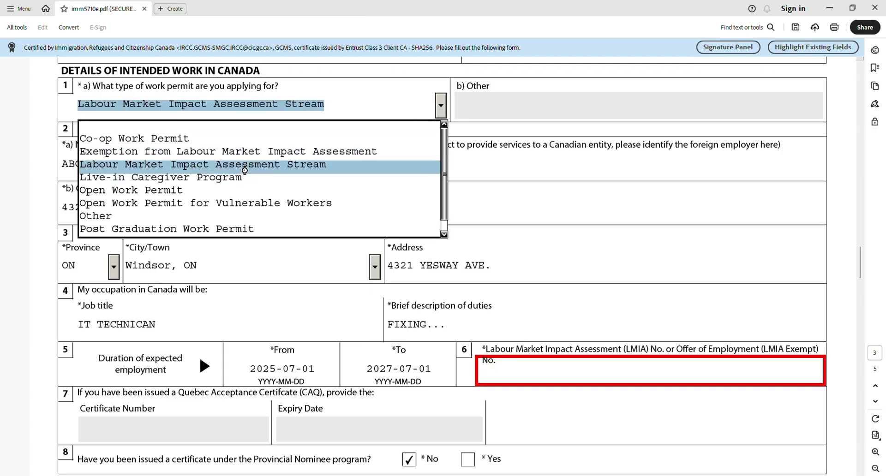
pyautogui.click(245, 170)
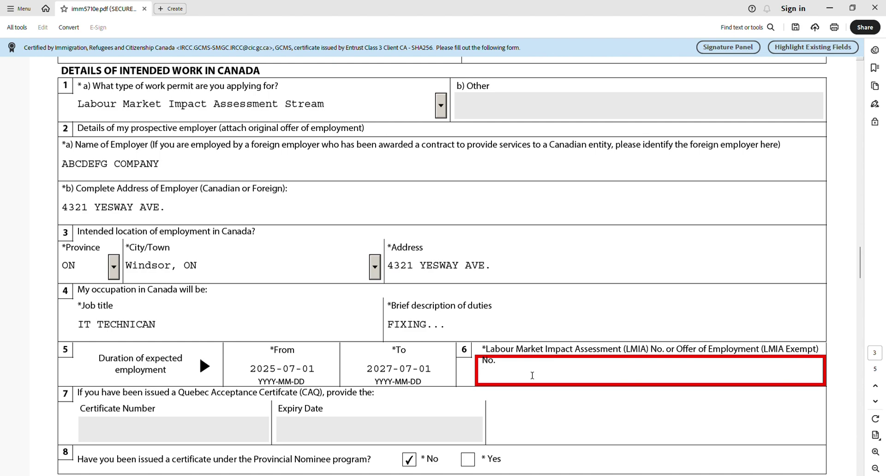
pyautogui.write('12345678')
pyautogui.click(562, 328)
pyautogui.scroll(-1, 562, 328)
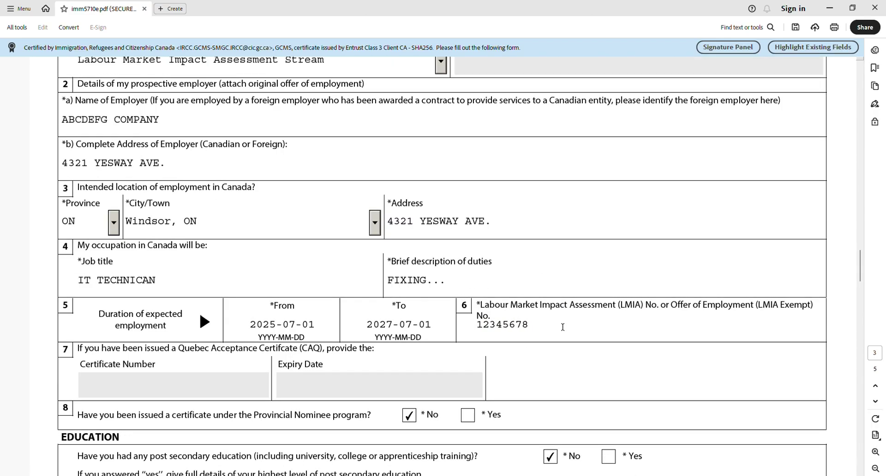
pyautogui.scroll(-1, 562, 327)
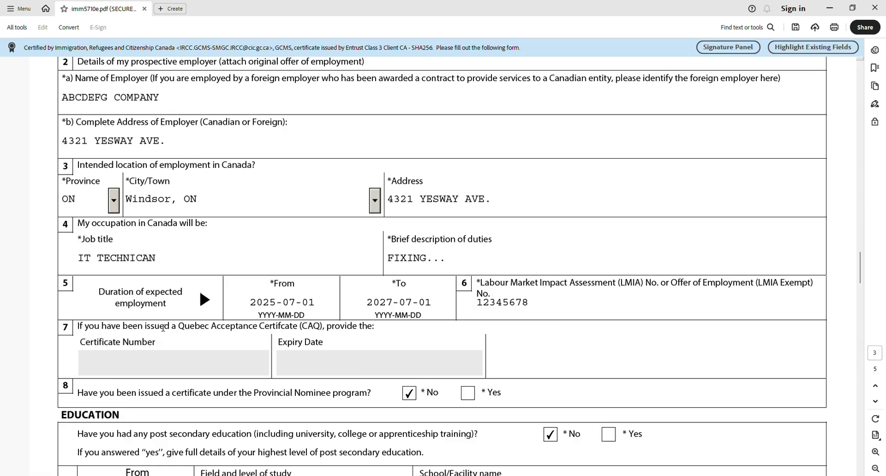
pyautogui.scroll(-2, 138, 353)
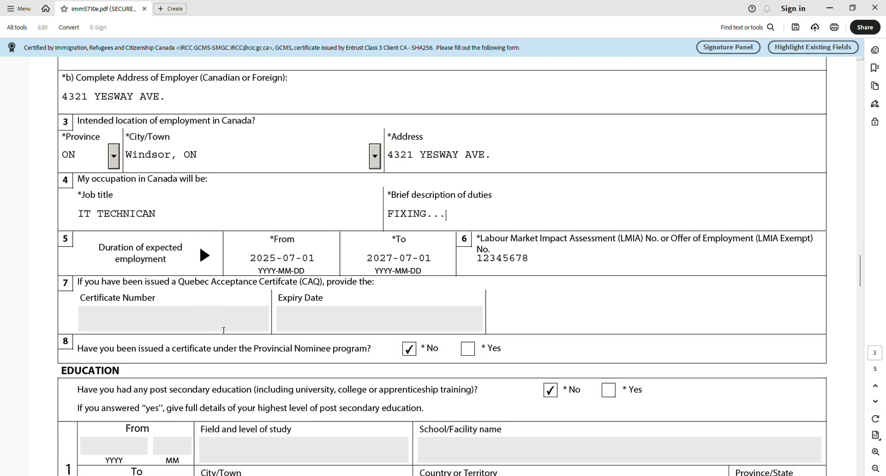
pyautogui.scroll(-1, 139, 353)
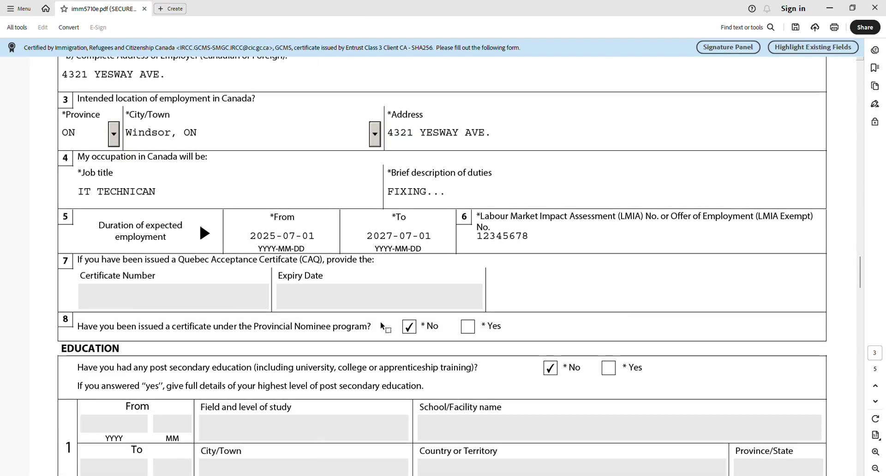
pyautogui.scroll(-2, 416, 331)
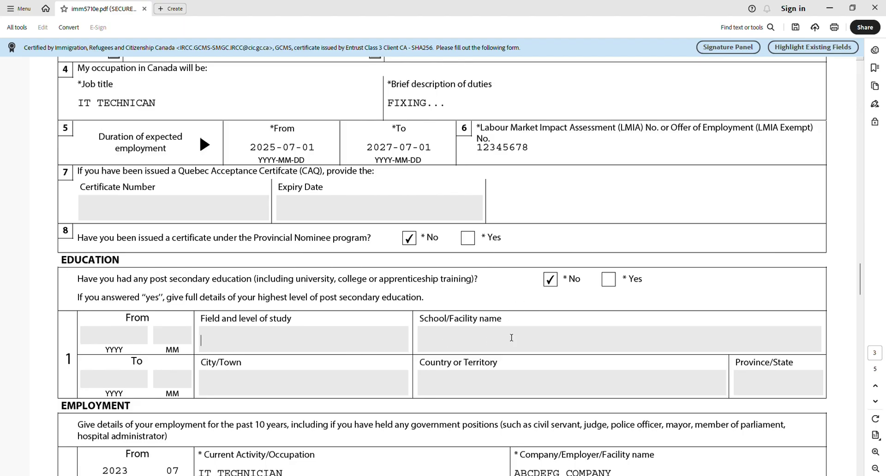
pyautogui.click(615, 282)
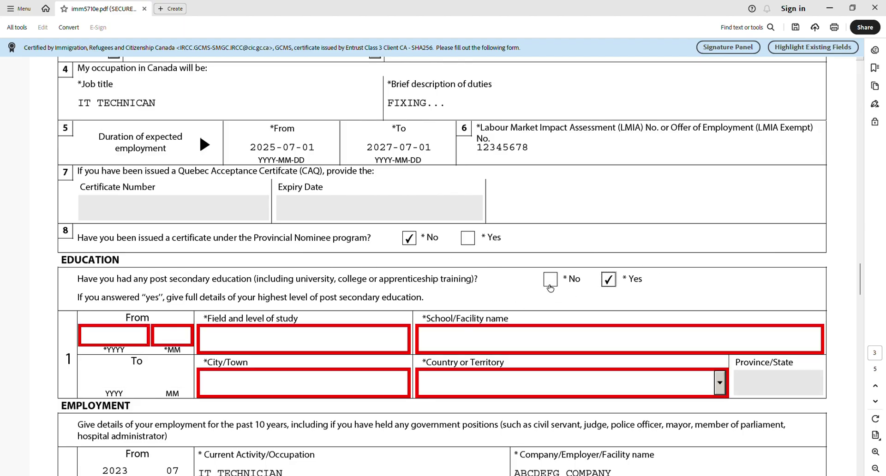
pyautogui.click(550, 281)
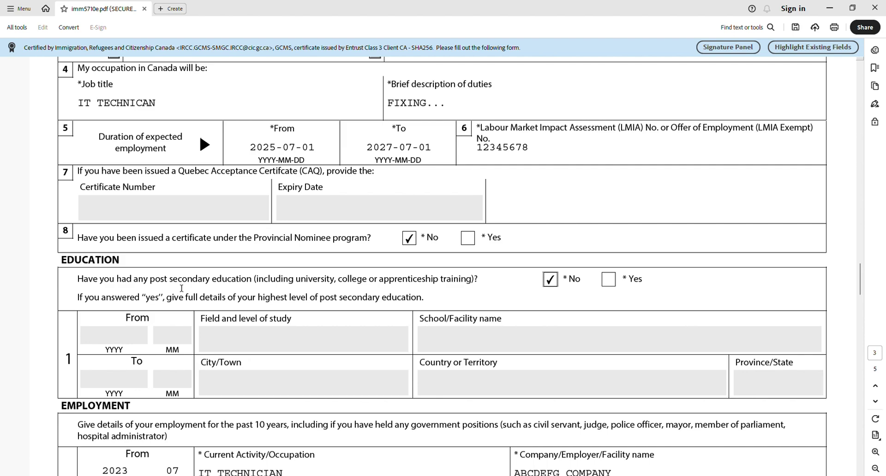
pyautogui.scroll(-4, 295, 314)
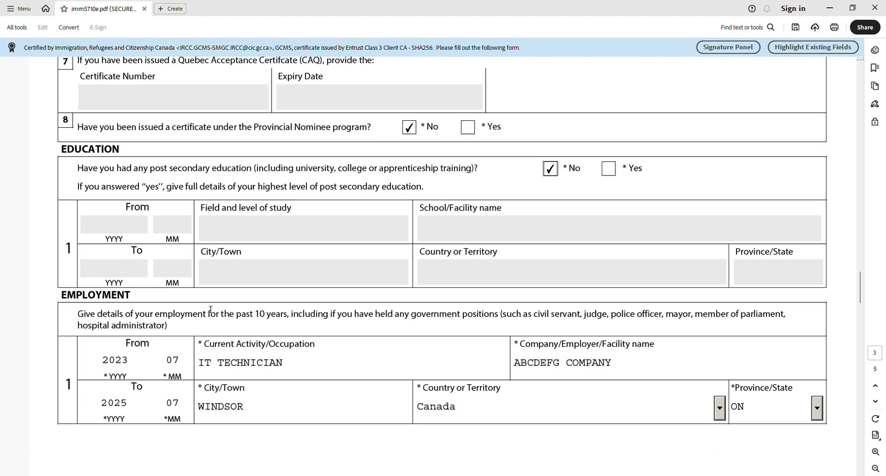
pyautogui.scroll(-1, 99, 281)
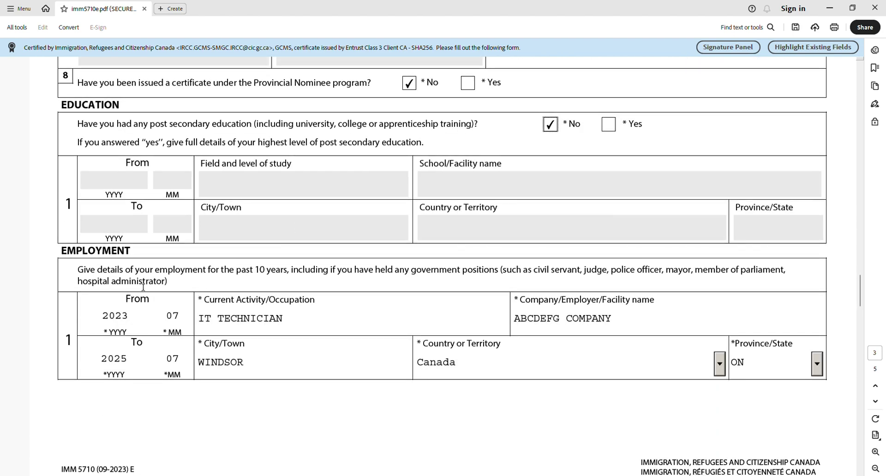
pyautogui.scroll(-1, 145, 287)
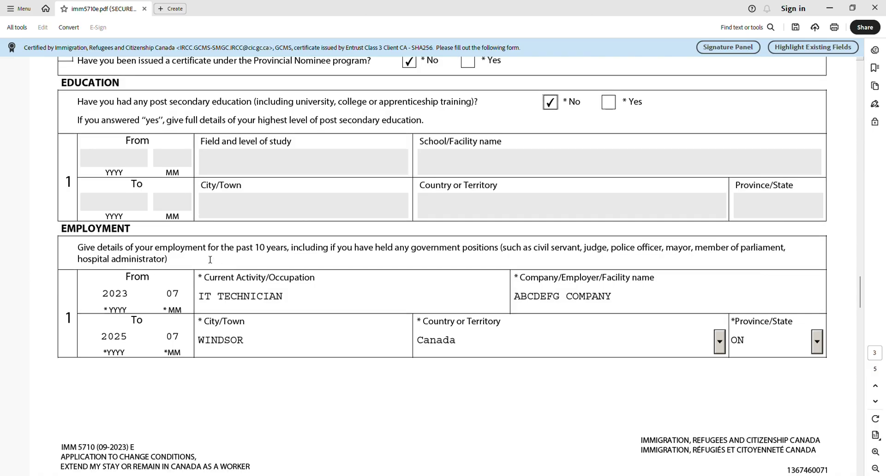
pyautogui.moveTo(236, 250); pyautogui.dragTo(288, 251)
pyautogui.click(286, 252)
pyautogui.scroll(-2, 286, 253)
pyautogui.scroll(-1, 286, 253)
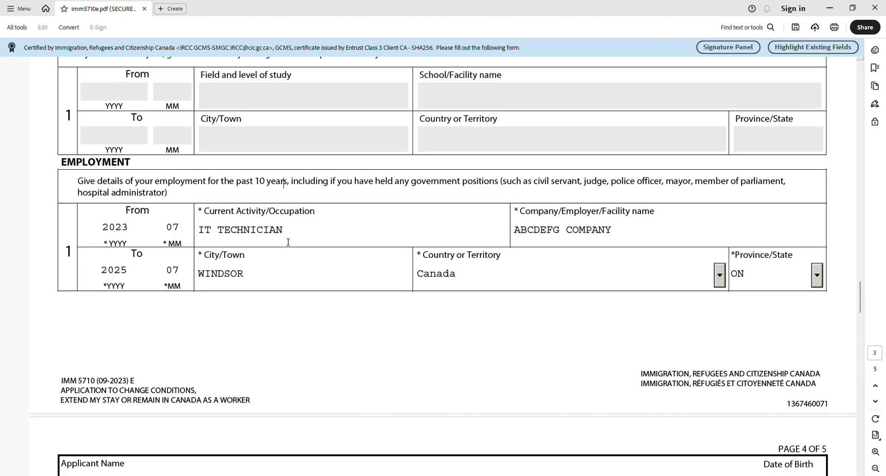
pyautogui.scroll(-11, 287, 242)
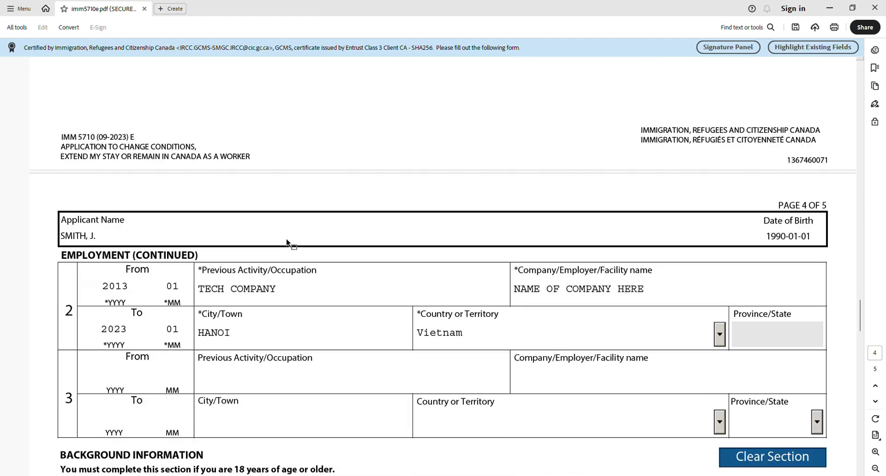
pyautogui.scroll(-9, 287, 242)
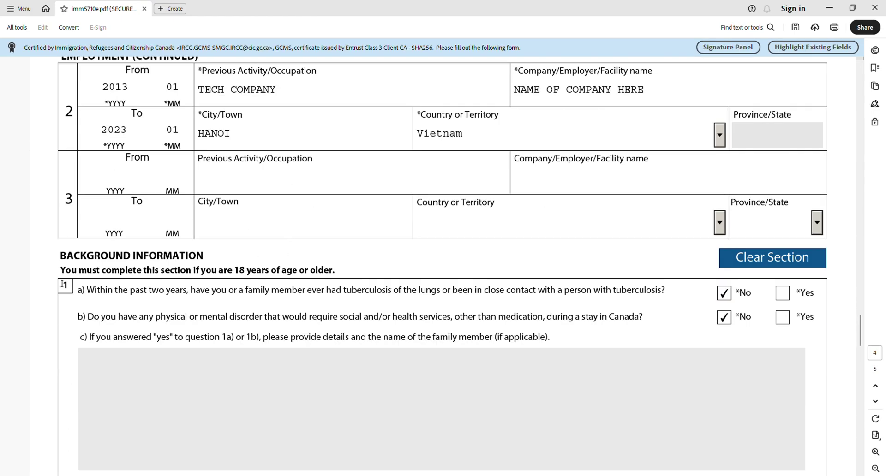
pyautogui.scroll(-2, 71, 266)
pyautogui.scroll(-2, 605, 234)
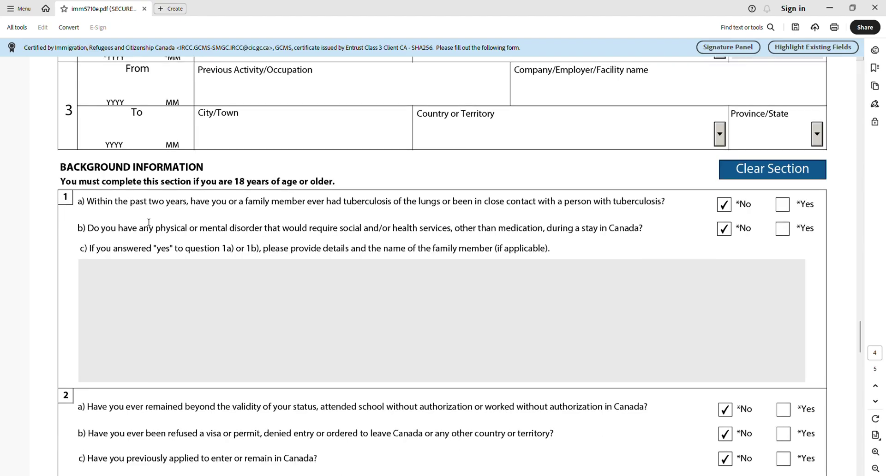
pyautogui.moveTo(142, 208); pyautogui.dragTo(452, 203)
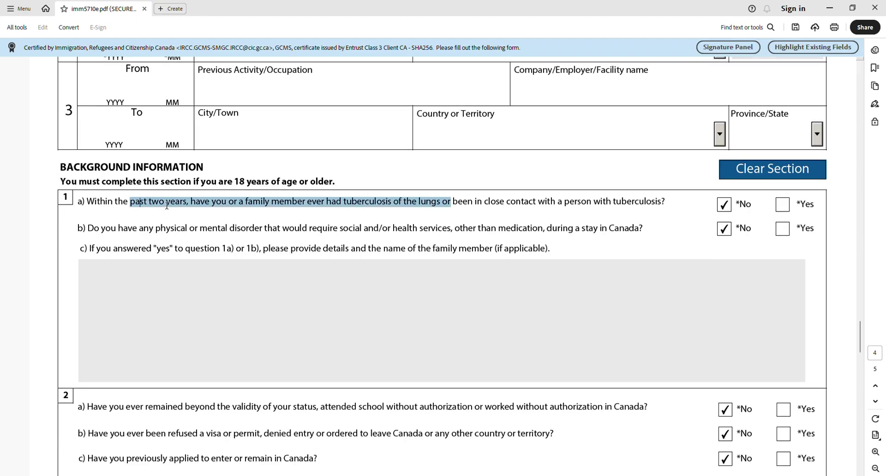
pyautogui.click(170, 204)
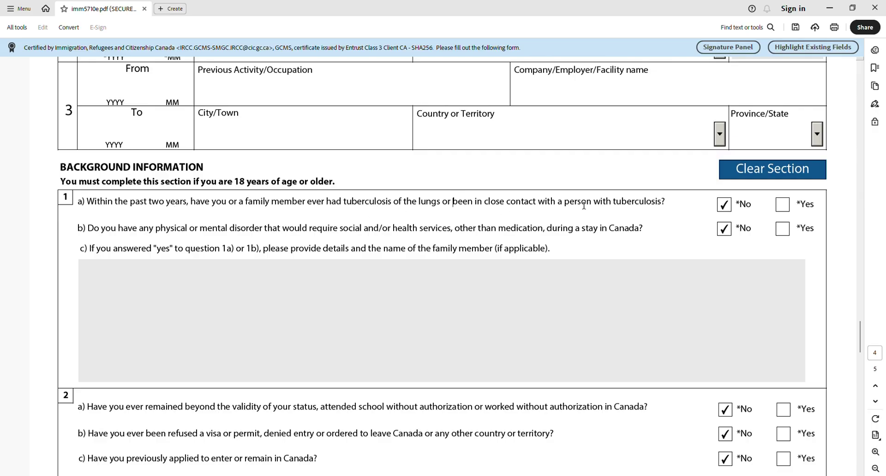
pyautogui.scroll(-1, 739, 207)
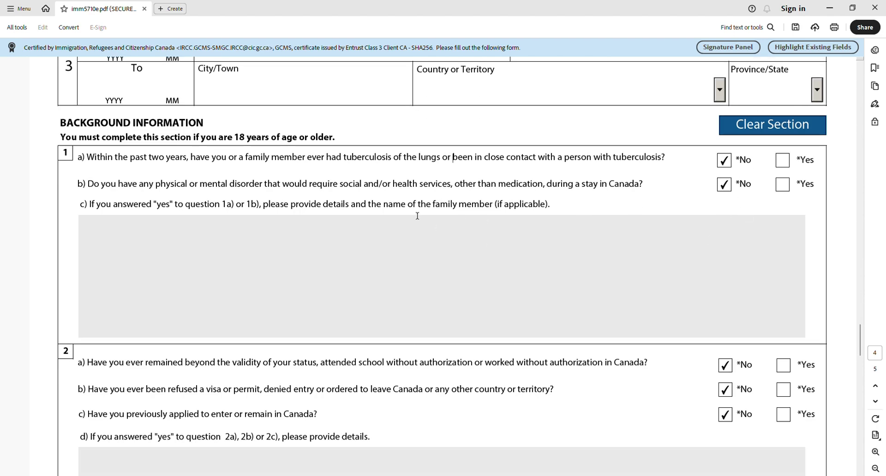
pyautogui.scroll(-1, 428, 210)
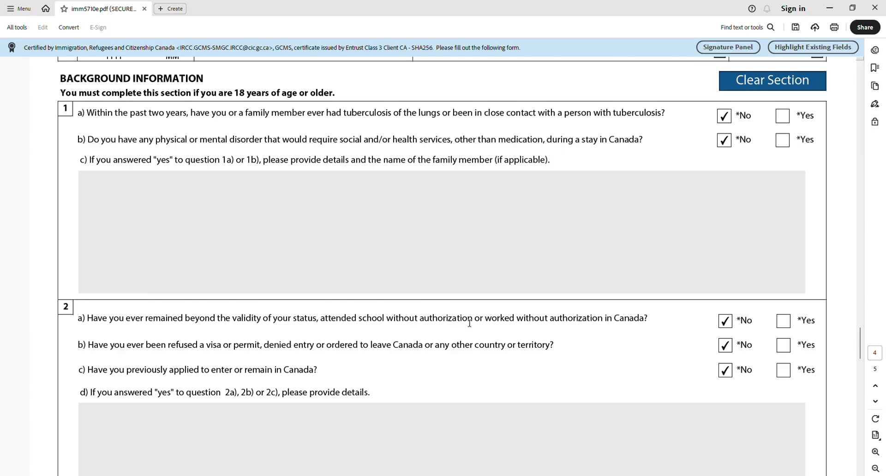
pyautogui.scroll(-1, 708, 300)
pyautogui.scroll(-2, 725, 322)
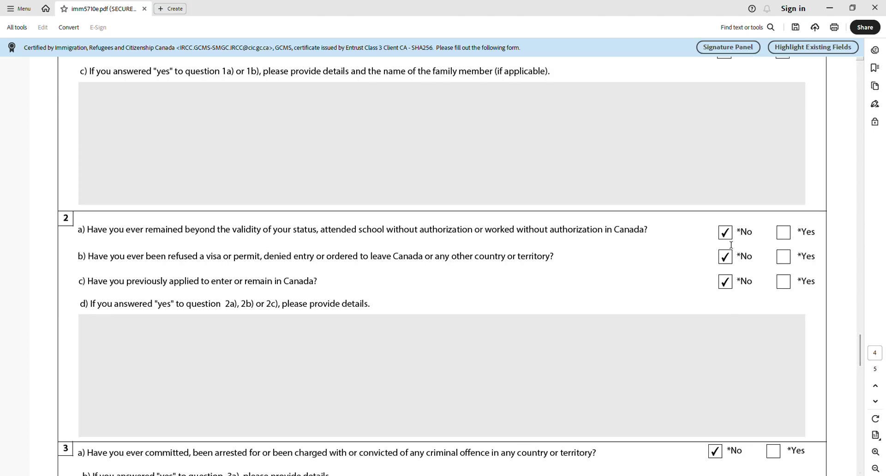
pyautogui.scroll(-3, 727, 279)
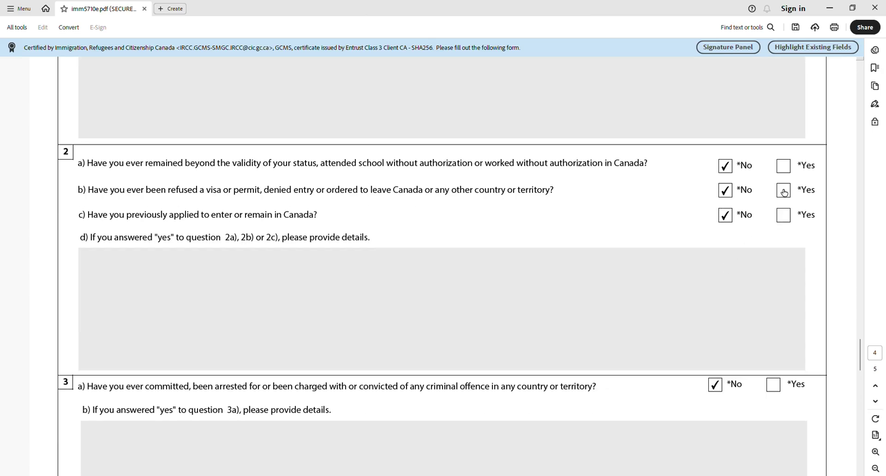
pyautogui.click(784, 216)
pyautogui.click(305, 300)
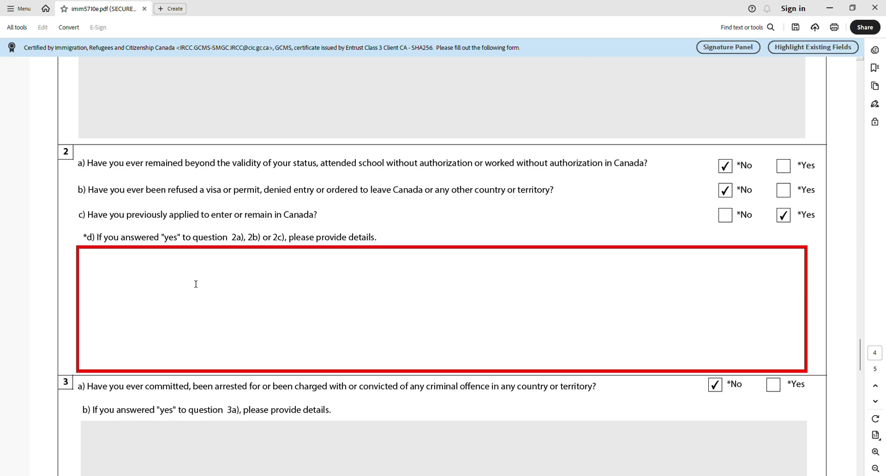
pyautogui.write('AAF')
pyautogui.press('BackSpace')
pyautogui.press('BackSpace')
pyautogui.click(731, 220)
pyautogui.scroll(-2, 333, 373)
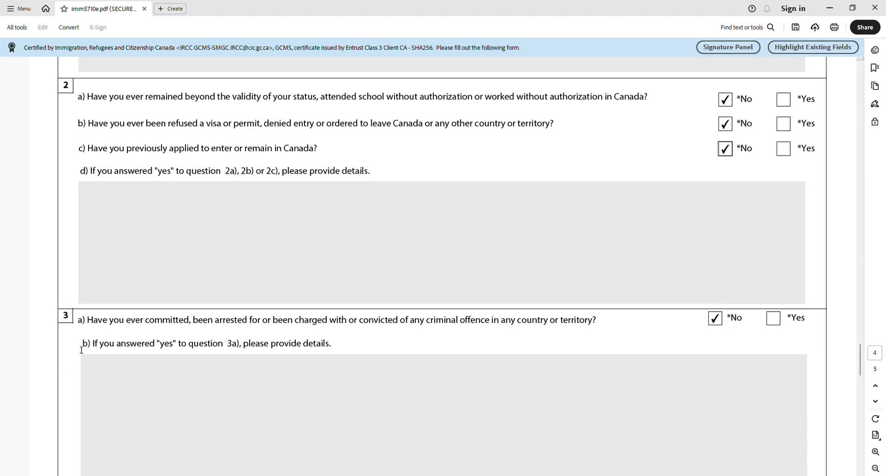
pyautogui.scroll(-2, 81, 350)
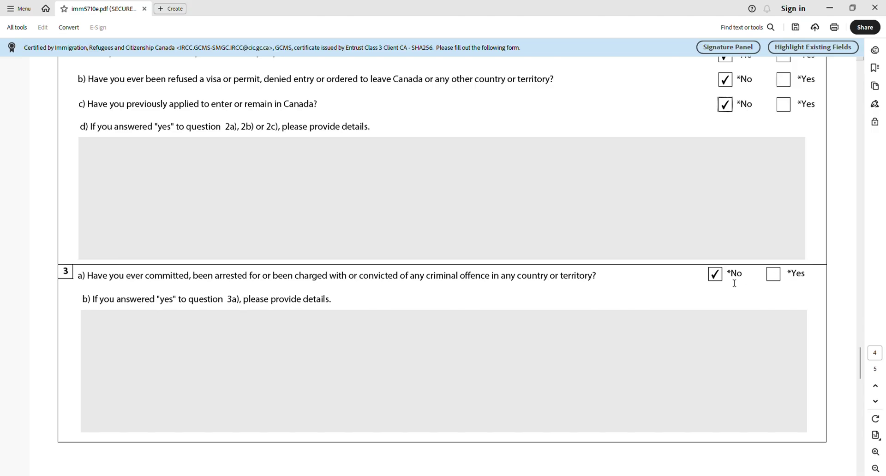
pyautogui.scroll(-1, 729, 280)
pyautogui.scroll(-18, 728, 283)
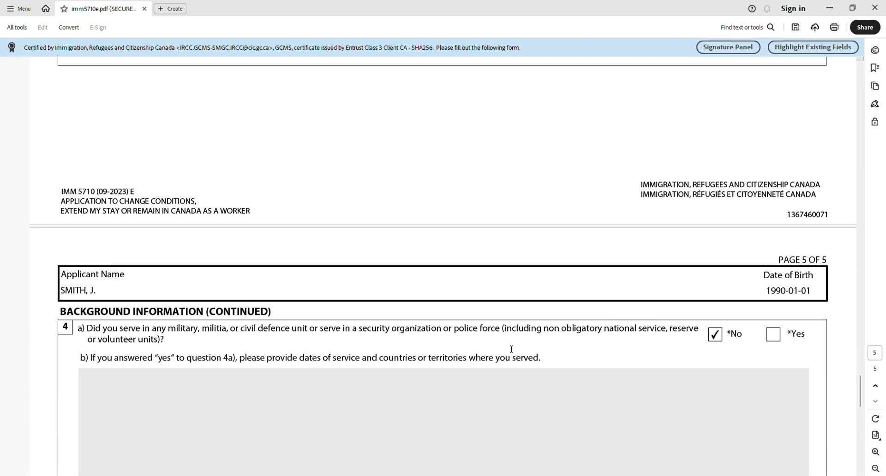
pyautogui.scroll(-6, 619, 258)
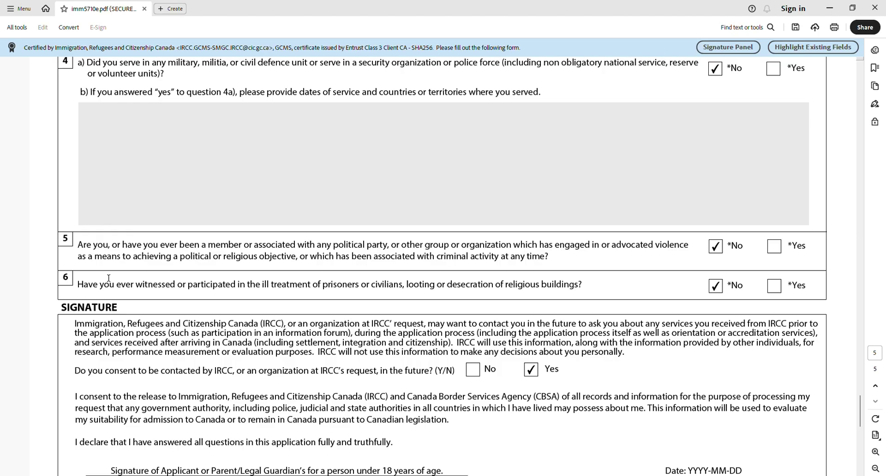
pyautogui.scroll(-4, 711, 302)
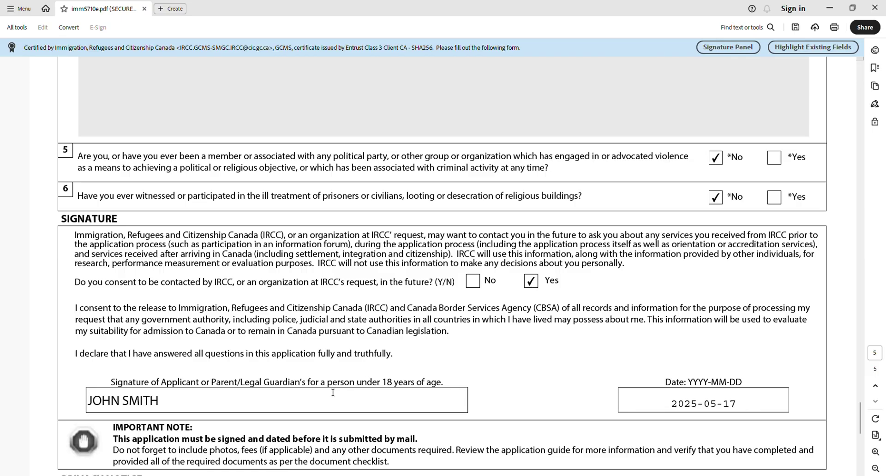
pyautogui.scroll(-2, 281, 392)
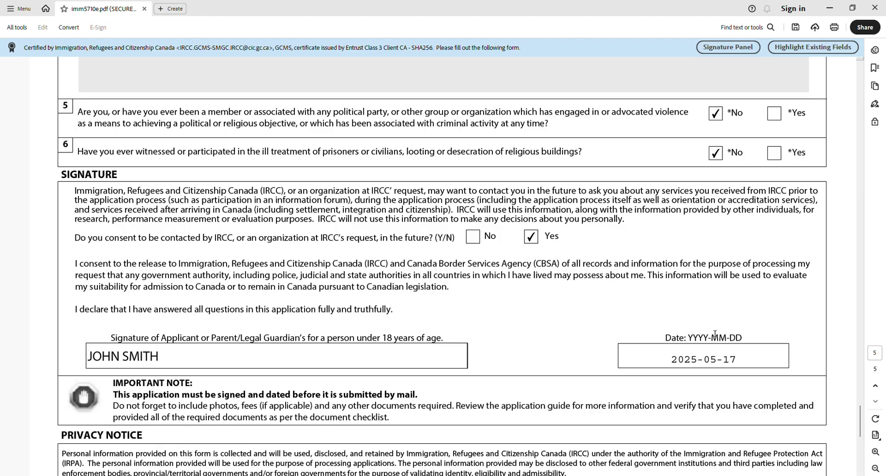
pyautogui.scroll(-6, 715, 334)
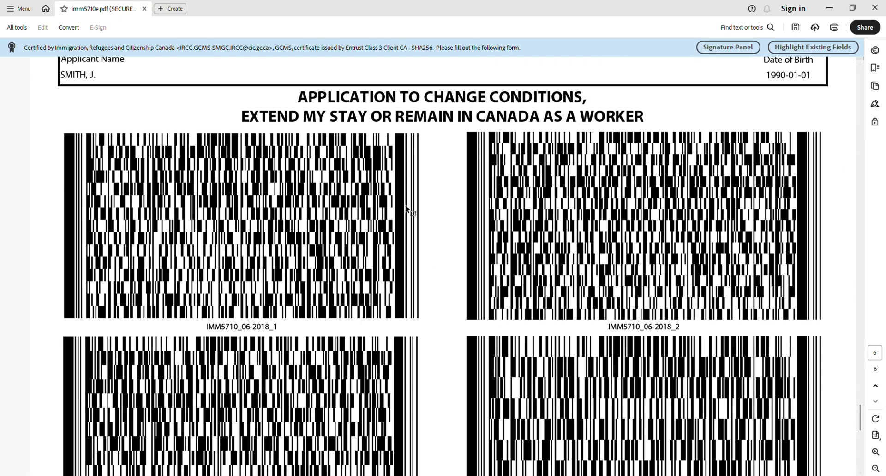
# Return the form to page 1, then minimize Acrobat to bring back the IRCC checklist
pyautogui.scroll(-10, 406, 208)
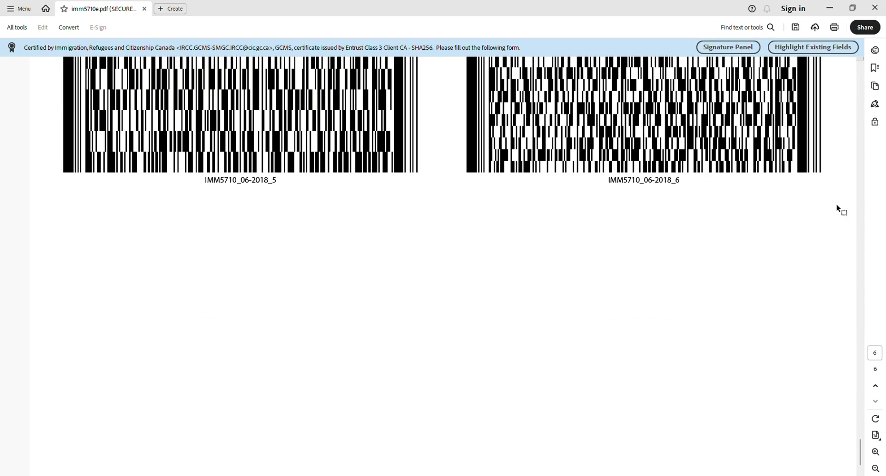
pyautogui.scroll(10, 764, 369)
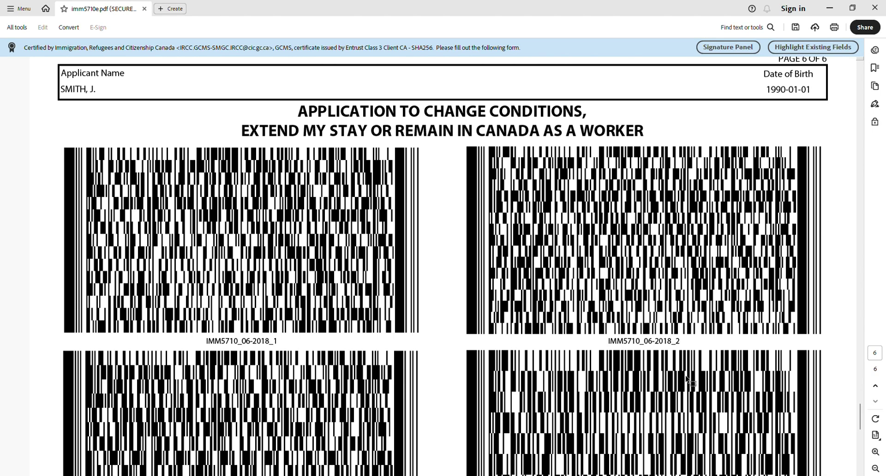
pyautogui.scroll(10, 571, 295)
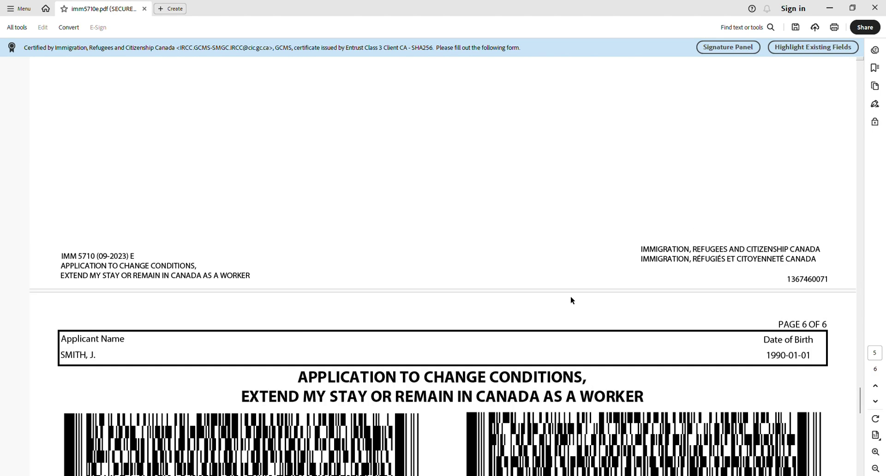
pyautogui.press('Home')
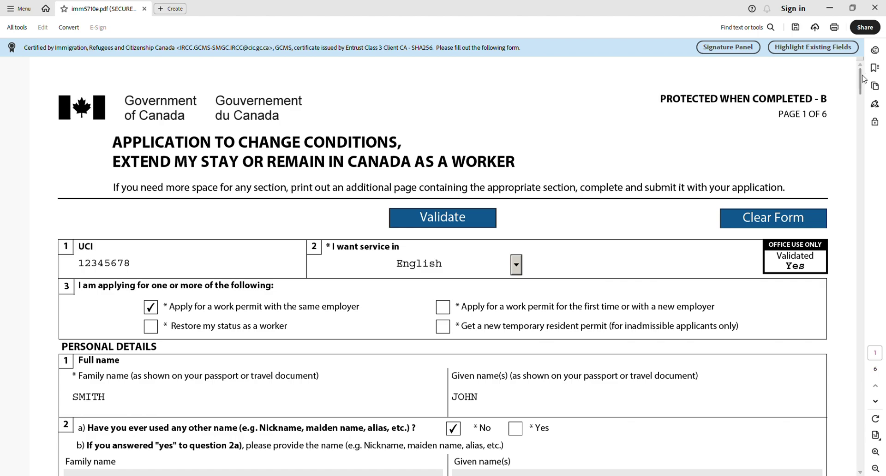
pyautogui.click(830, 13)
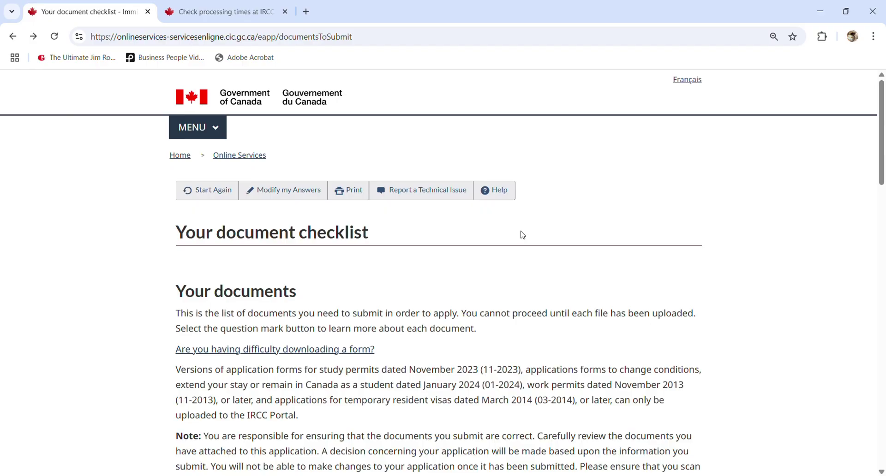
# Upload imm5710e.pdf on the IMM5710 row and return to the document checklist
pyautogui.scroll(-5, 523, 235)
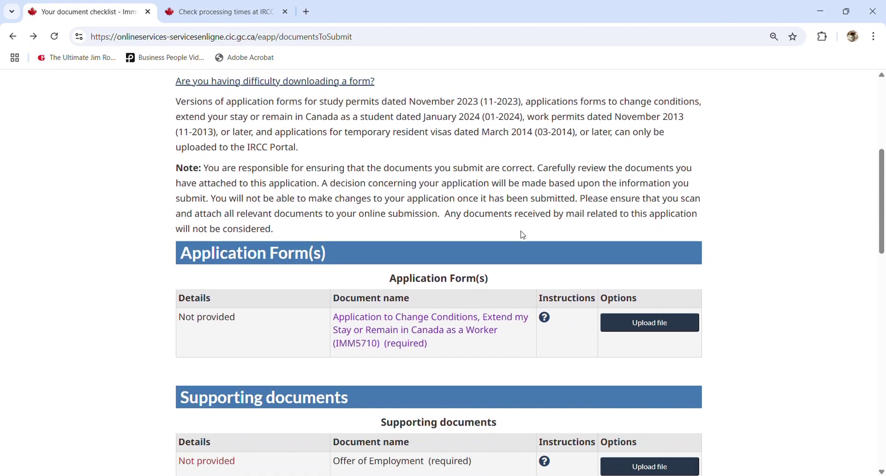
pyautogui.scroll(-1, 376, 235)
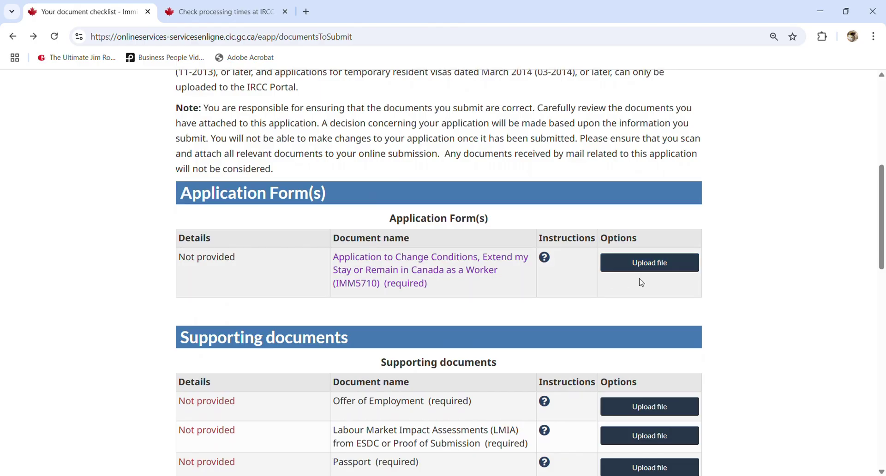
pyautogui.click(650, 264)
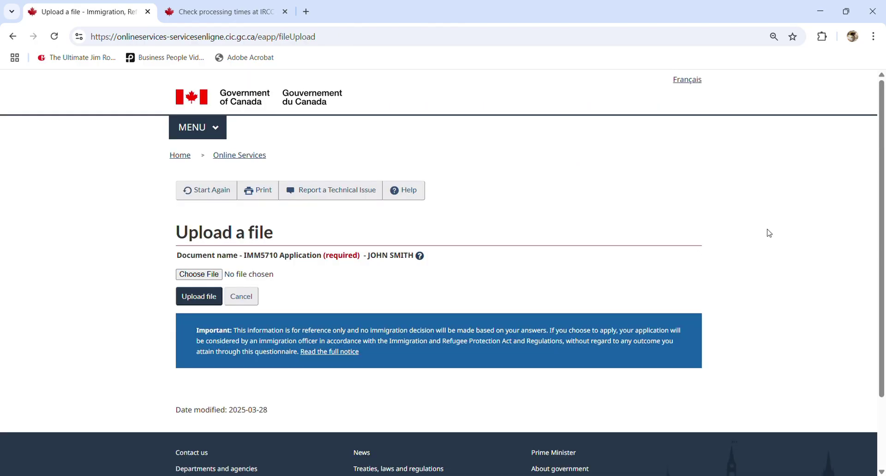
pyautogui.click(206, 276)
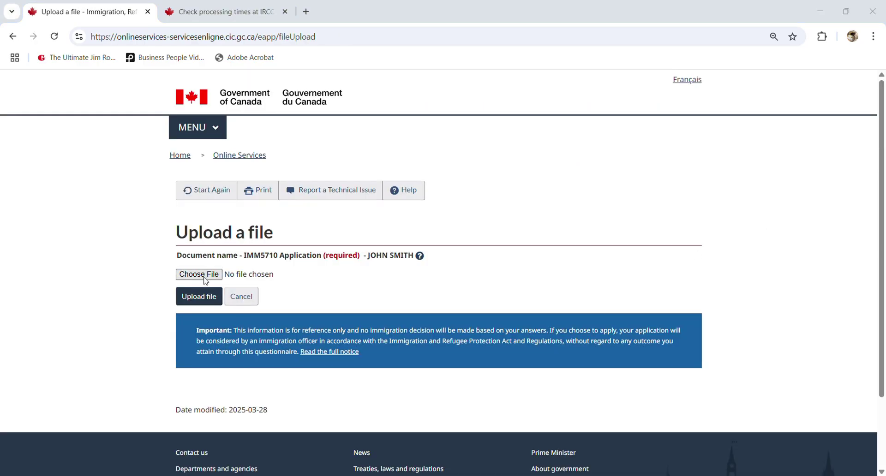
pyautogui.doubleClick(218, 108)
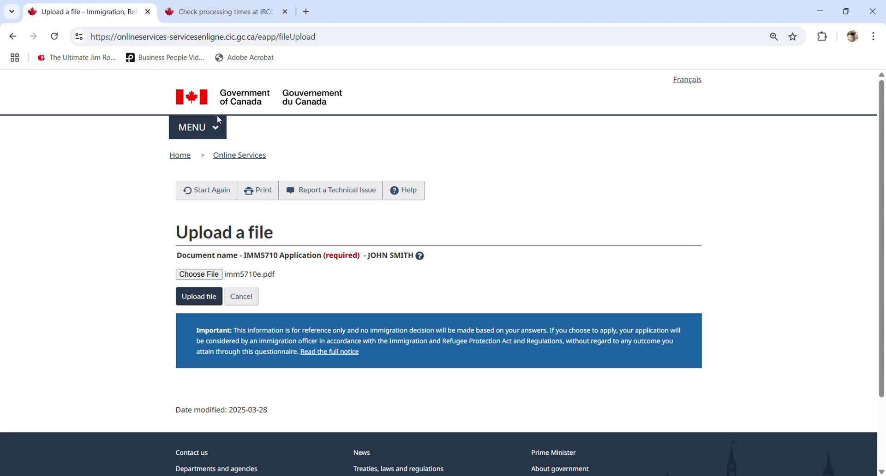
pyautogui.click(208, 299)
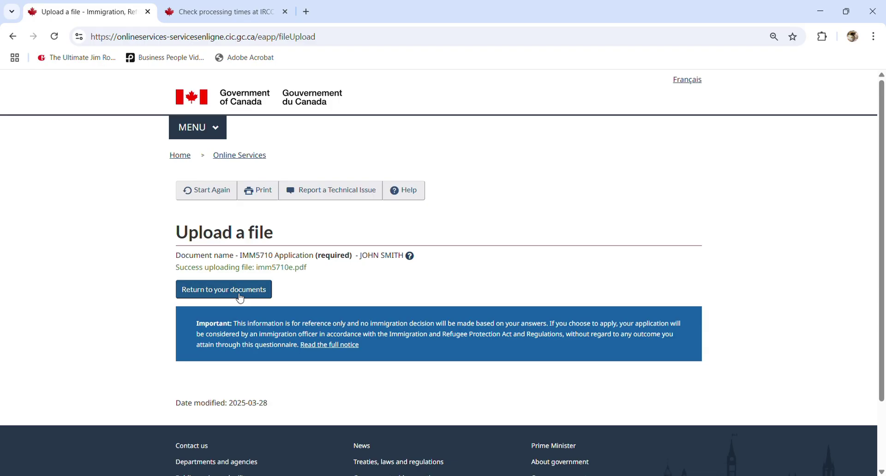
pyautogui.click(240, 297)
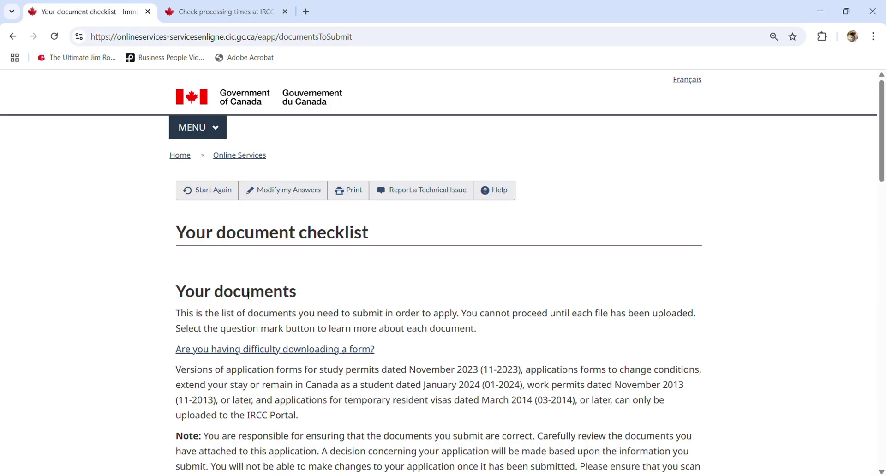
pyautogui.scroll(-6, 249, 298)
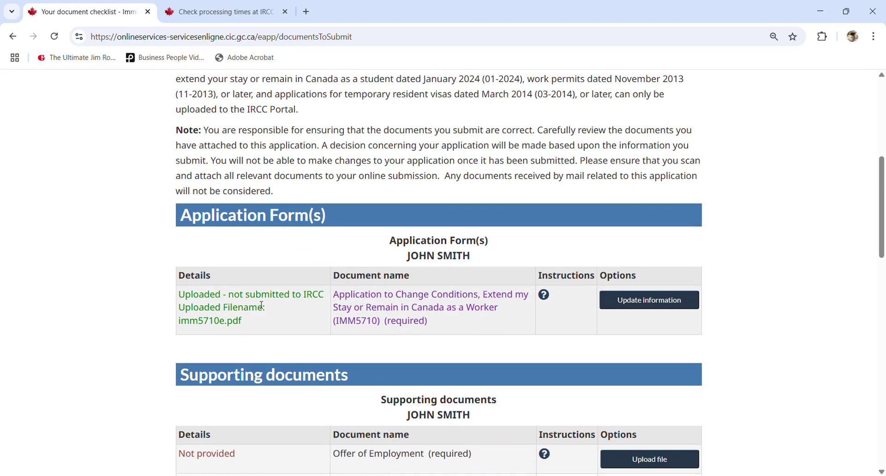
pyautogui.scroll(-2, 262, 305)
pyautogui.moveTo(184, 182); pyautogui.dragTo(244, 208)
pyautogui.click(254, 216)
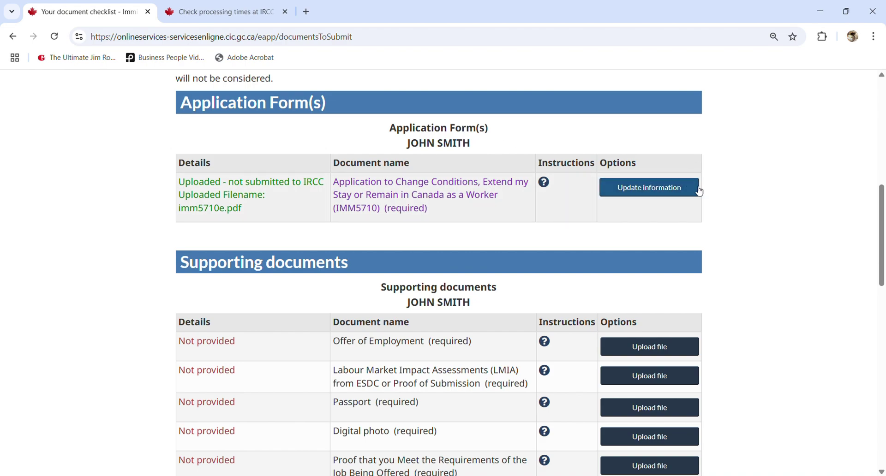
pyautogui.scroll(-1, 196, 237)
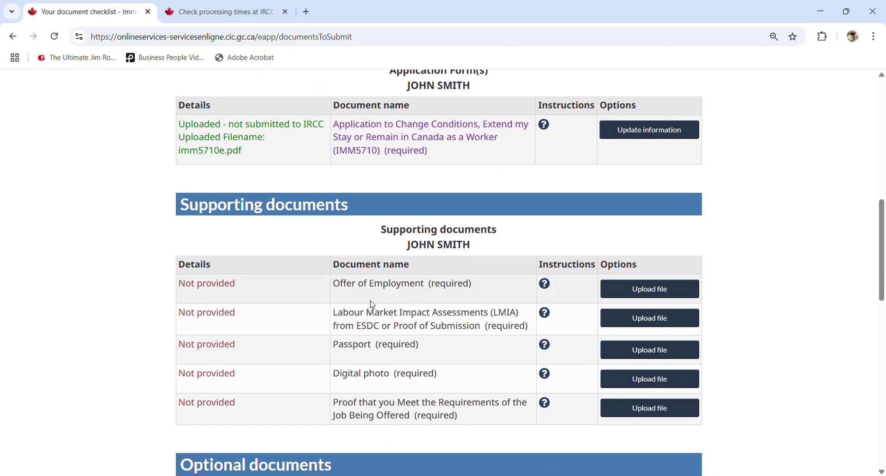
pyautogui.scroll(-1, 373, 302)
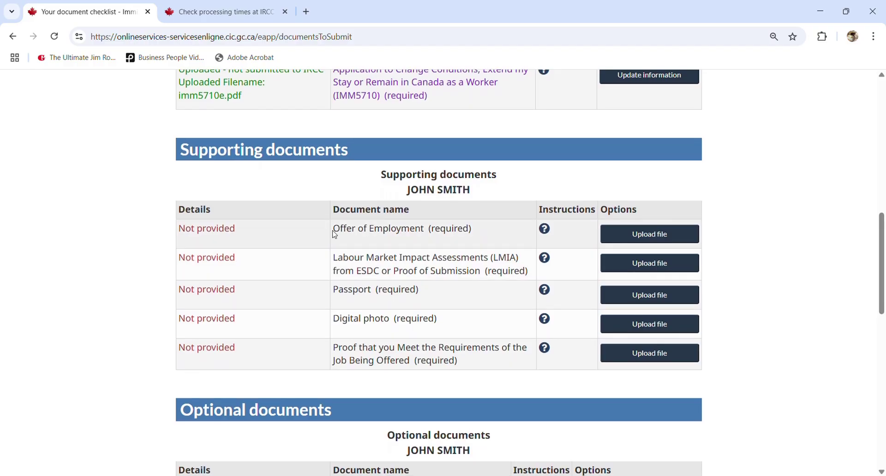
pyautogui.moveTo(339, 235); pyautogui.dragTo(462, 229)
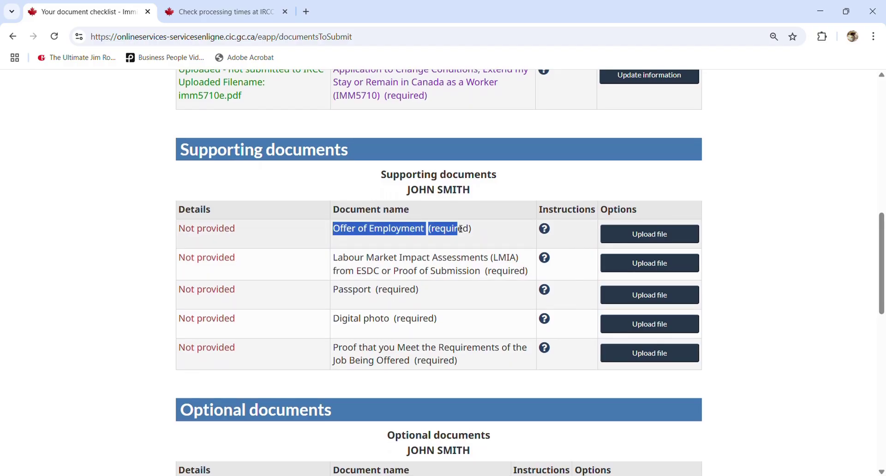
pyautogui.click(453, 269)
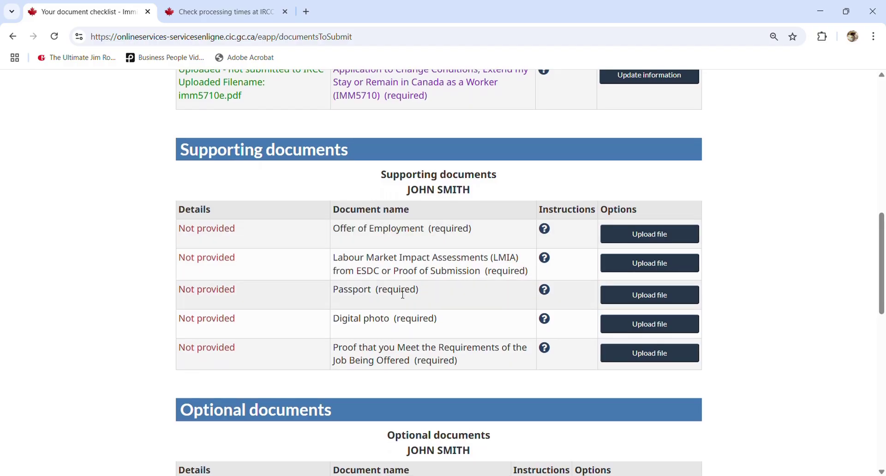
pyautogui.moveTo(359, 291); pyautogui.dragTo(423, 289)
pyautogui.click(423, 289)
pyautogui.moveTo(340, 355); pyautogui.dragTo(468, 361)
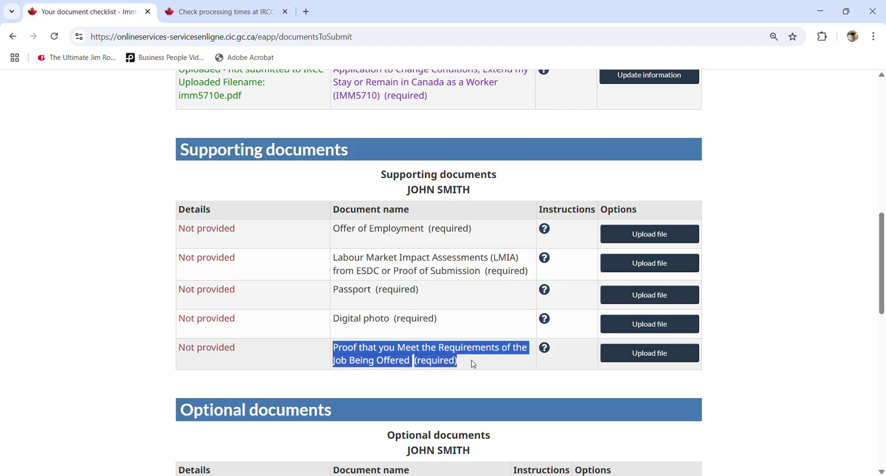
pyautogui.click(474, 364)
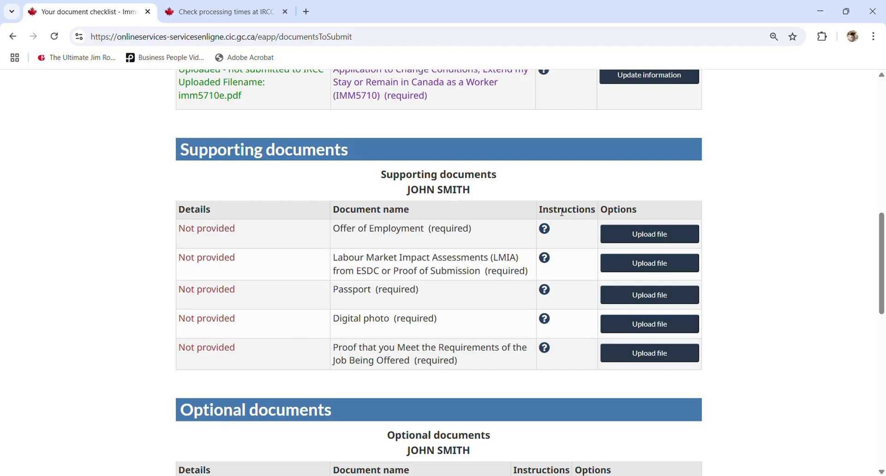
pyautogui.click(544, 349)
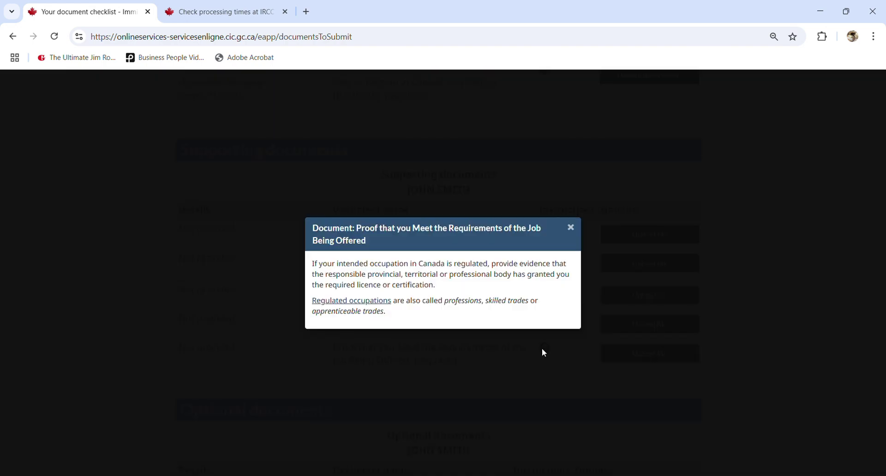
pyautogui.click(572, 231)
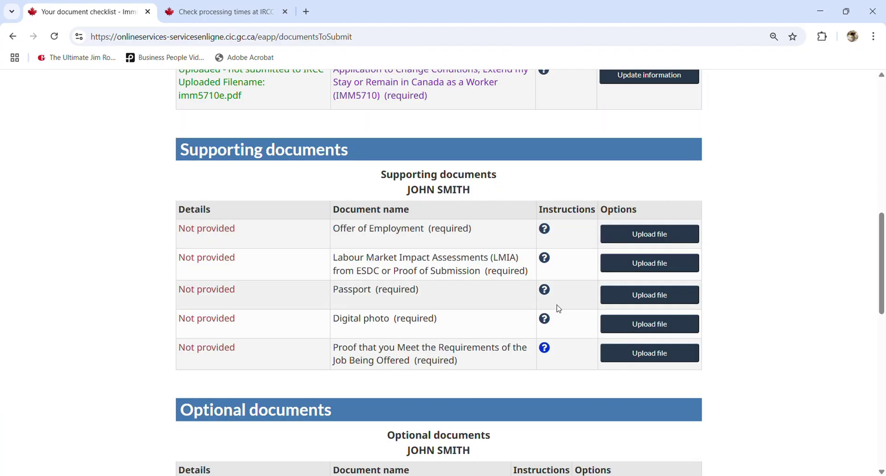
pyautogui.click(545, 319)
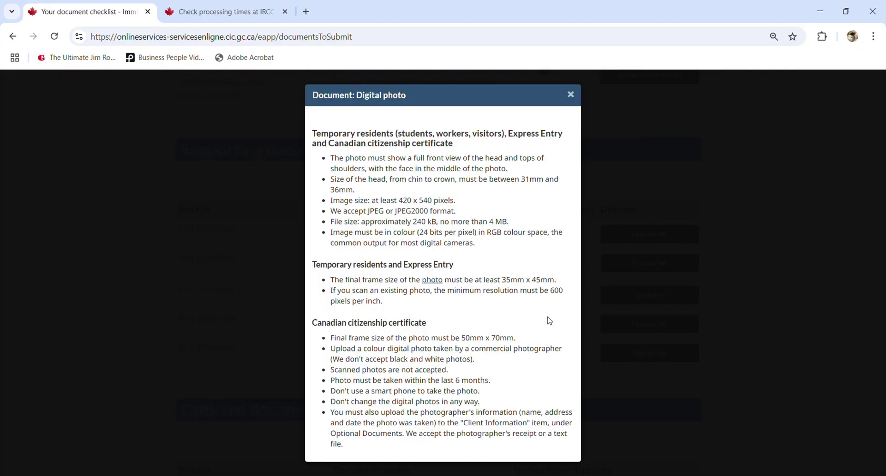
pyautogui.click(570, 94)
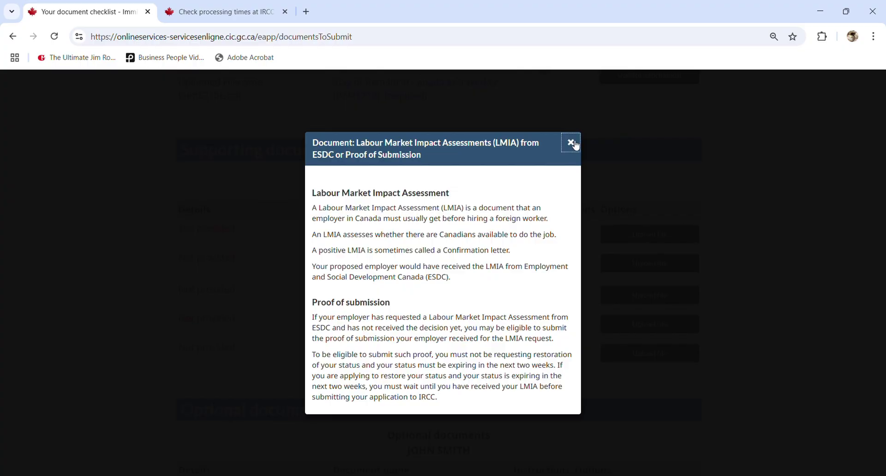
pyautogui.click(570, 142)
pyautogui.scroll(-5, 556, 198)
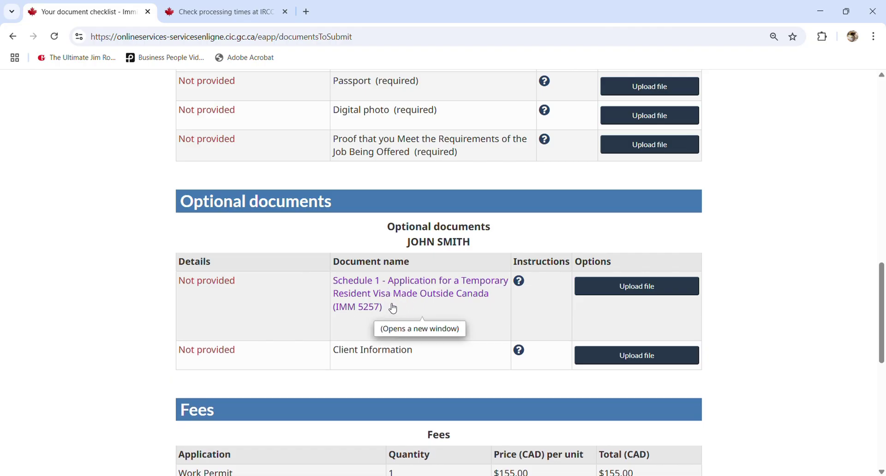
pyautogui.scroll(-1, 372, 326)
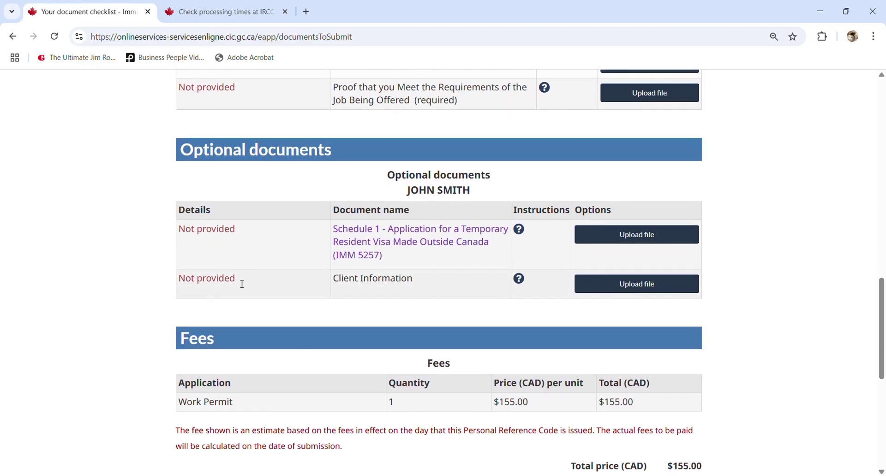
pyautogui.moveTo(334, 279); pyautogui.dragTo(423, 268)
pyautogui.click(422, 274)
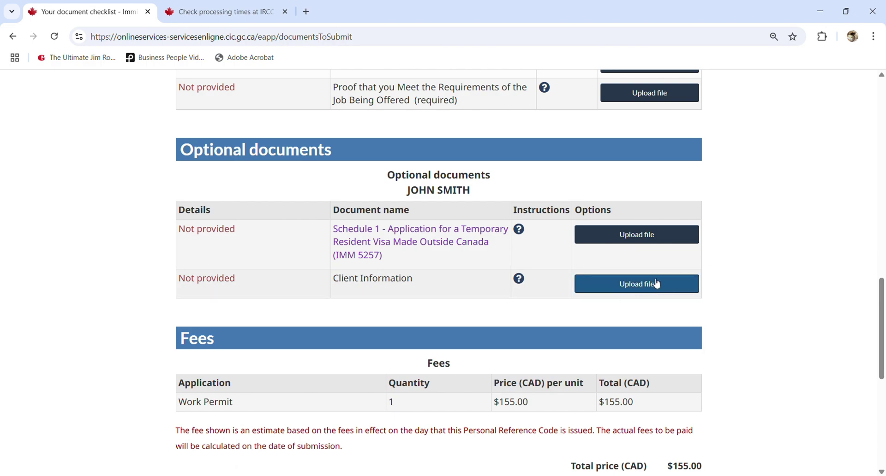
pyautogui.scroll(4, 680, 257)
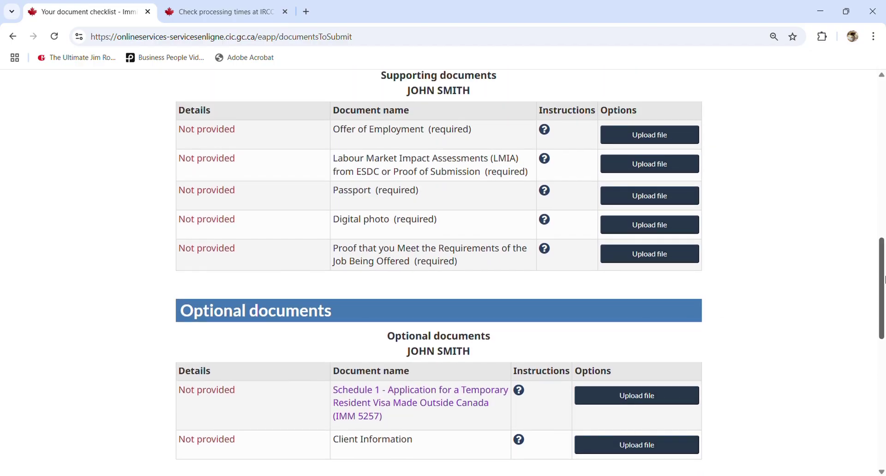
pyautogui.moveTo(882, 279); pyautogui.dragTo(861, 305)
pyautogui.scroll(-5, 862, 306)
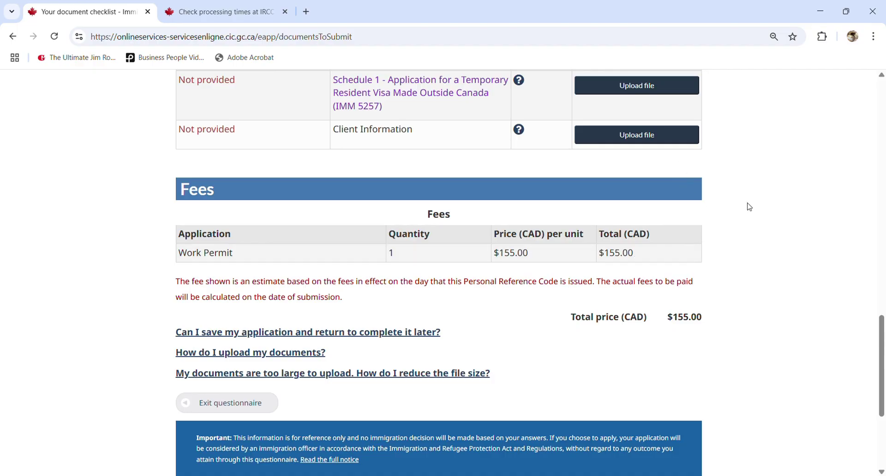
pyautogui.moveTo(878, 356); pyautogui.dragTo(824, 357)
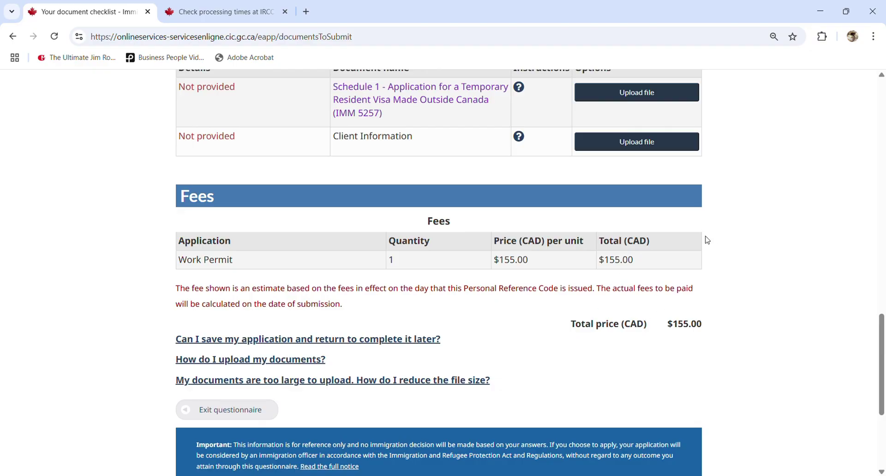
pyautogui.scroll(15, 706, 239)
pyautogui.scroll(5, 693, 230)
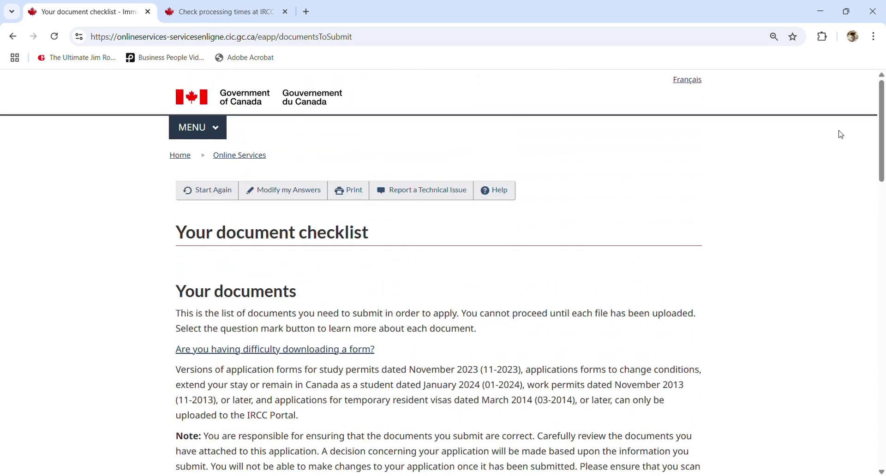
# Look up the processing time for Temporary residence, Work permit from inside Canada
pyautogui.click(238, 13)
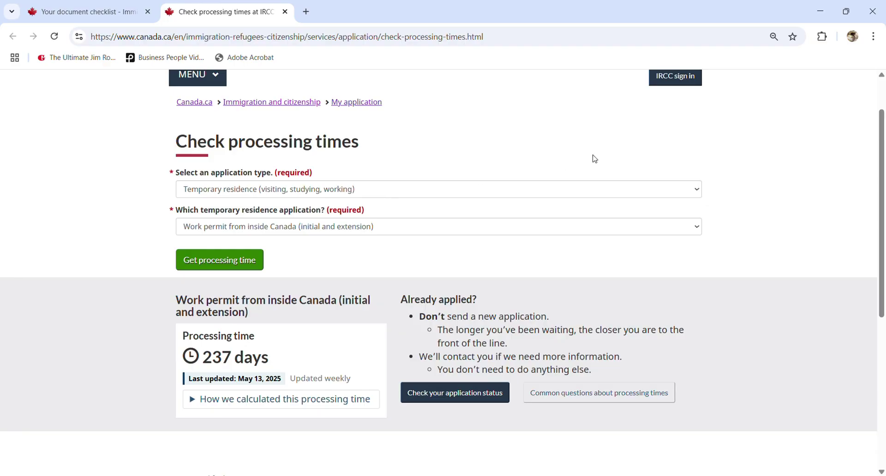
pyautogui.click(474, 198)
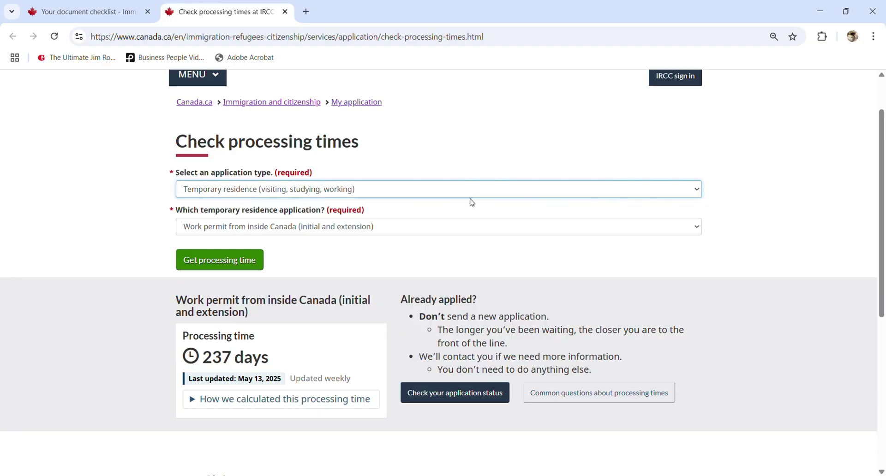
pyautogui.click(470, 201)
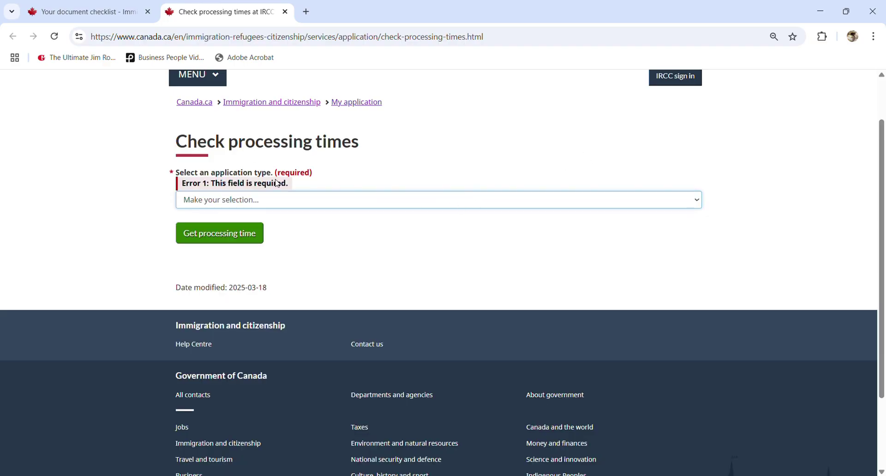
pyautogui.press('Down')
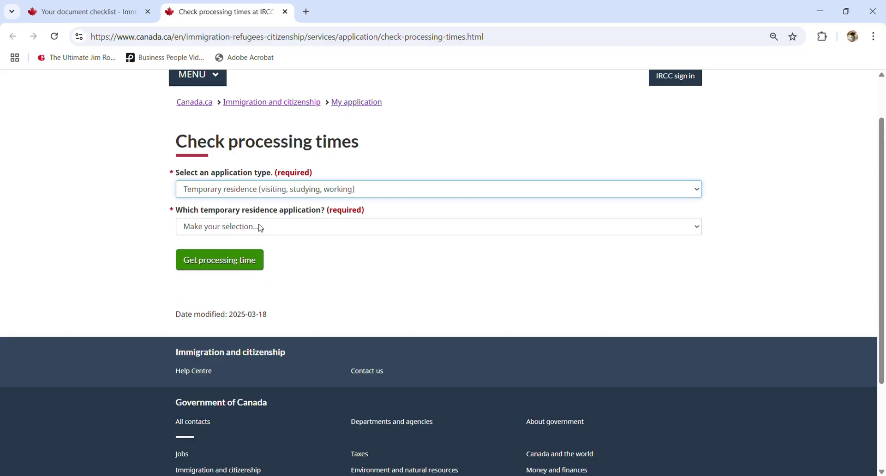
pyautogui.press('Tab')
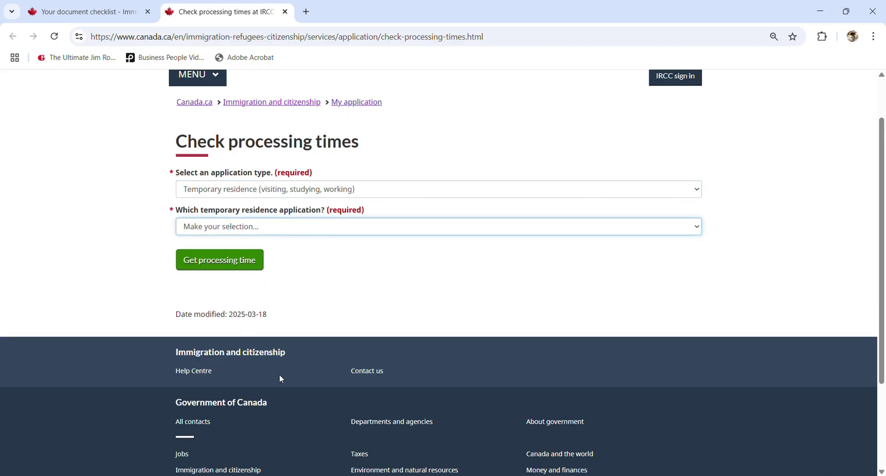
pyautogui.click(280, 377)
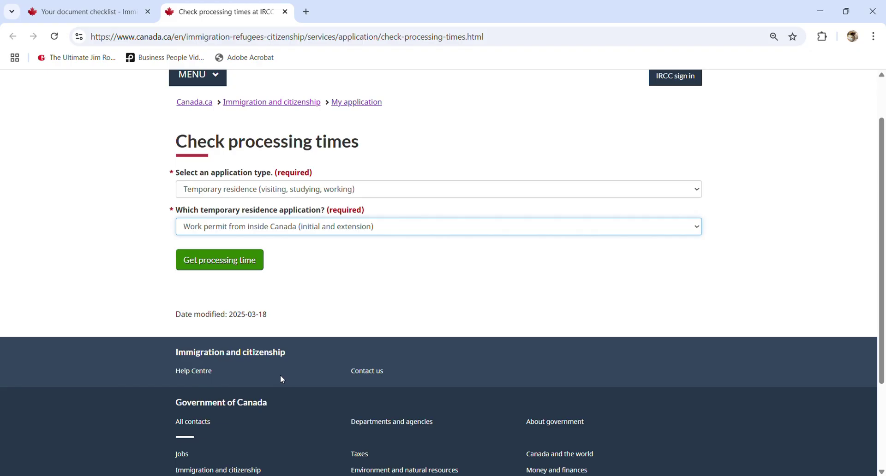
pyautogui.click(236, 267)
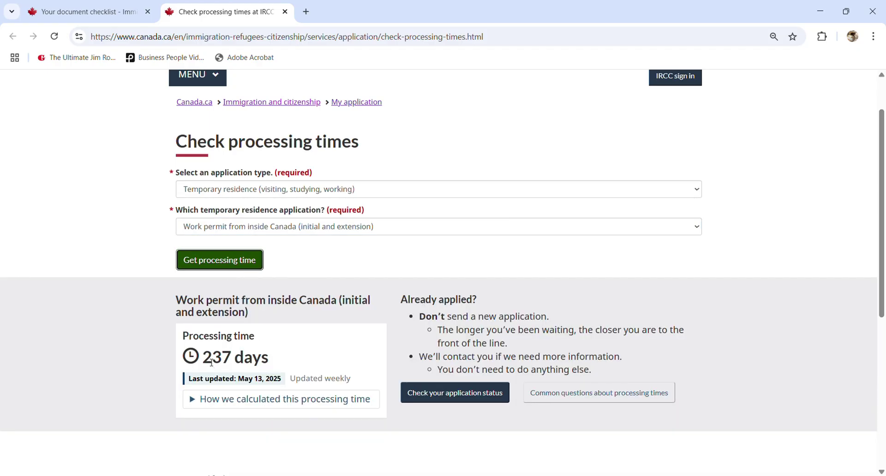
# Highlight and review the 237-day estimate, then clear the selection
pyautogui.moveTo(270, 361); pyautogui.dragTo(210, 366)
pyautogui.click(226, 359)
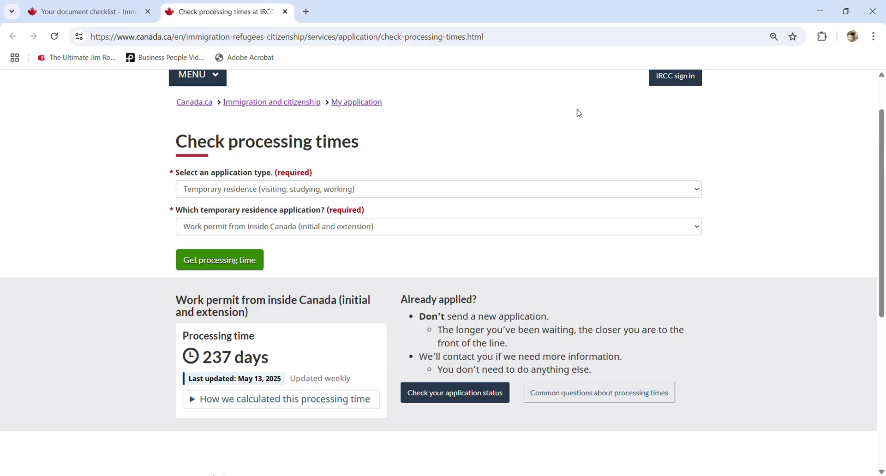
pyautogui.scroll(1, 580, 104)
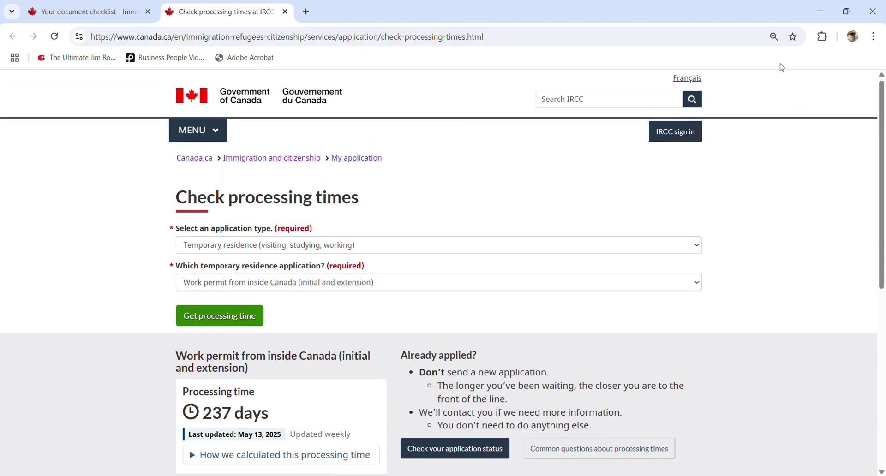